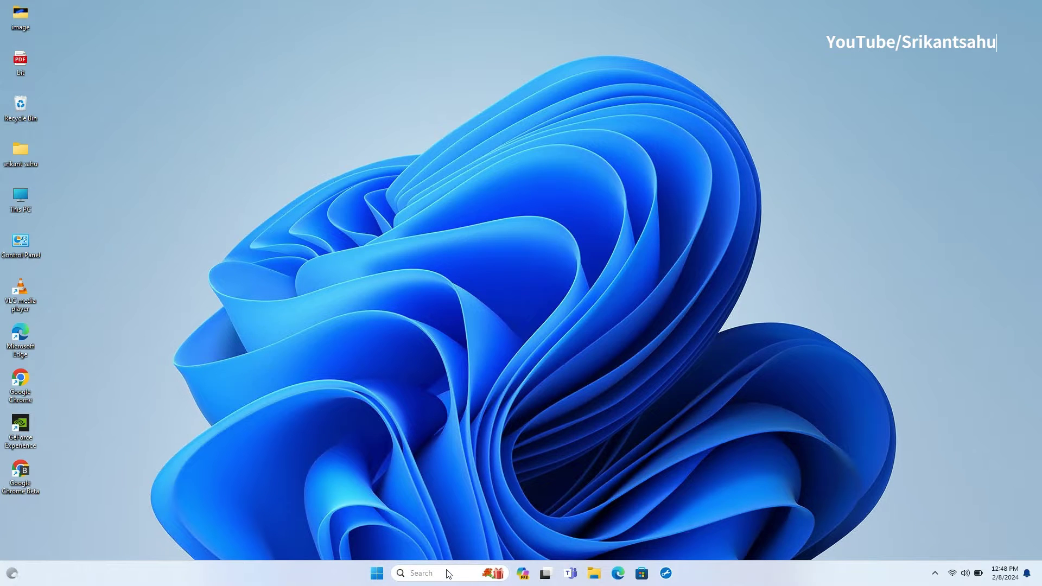
- Launch Google Chrome from Windows Search
{"action": "left_click", "coordinate": [448, 574]}
{"action": "type", "text": "chrome"}
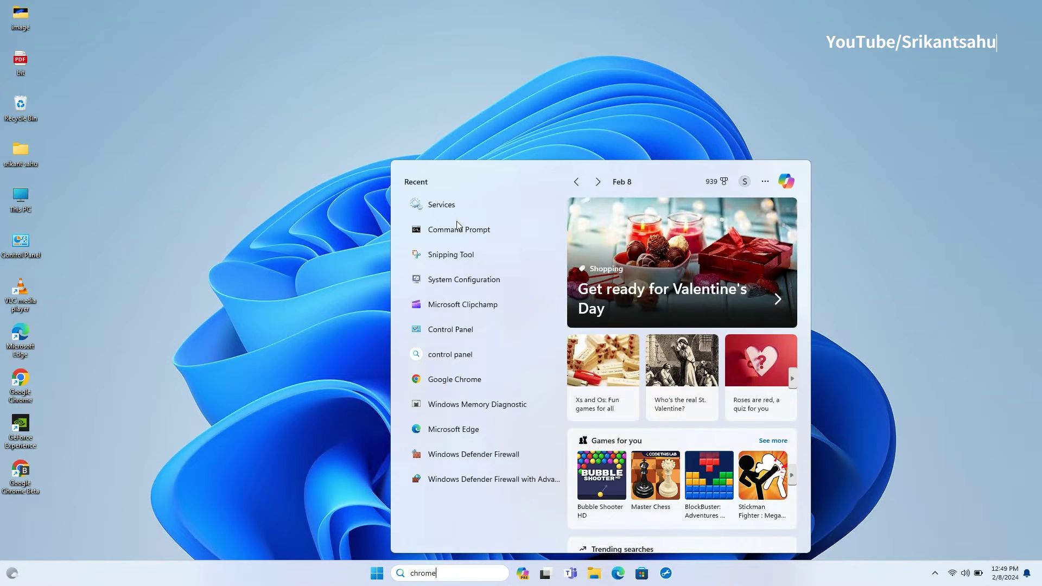
{"action": "left_click", "coordinate": [461, 230]}
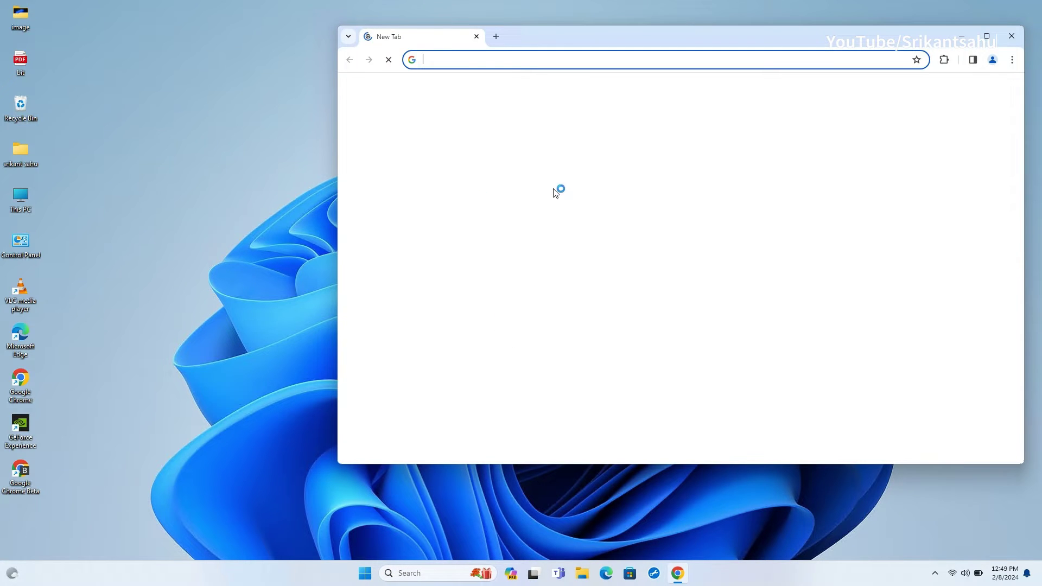
- Search Google for 'Microsoft pc manager'
{"action": "left_click", "coordinate": [531, 62]}
{"action": "type", "text": "Microsoft pc manager"}
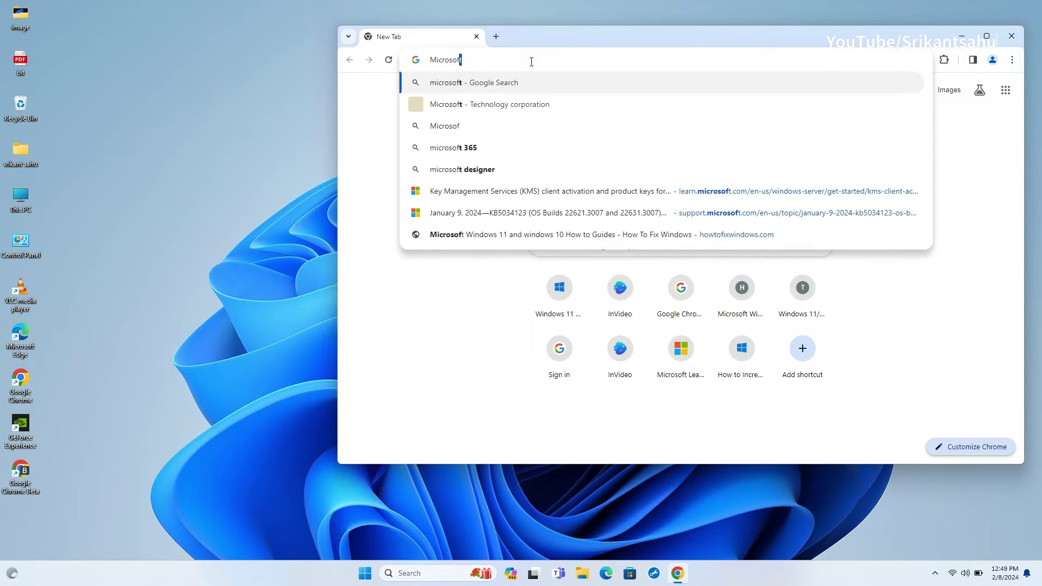
{"action": "key", "text": "Return"}
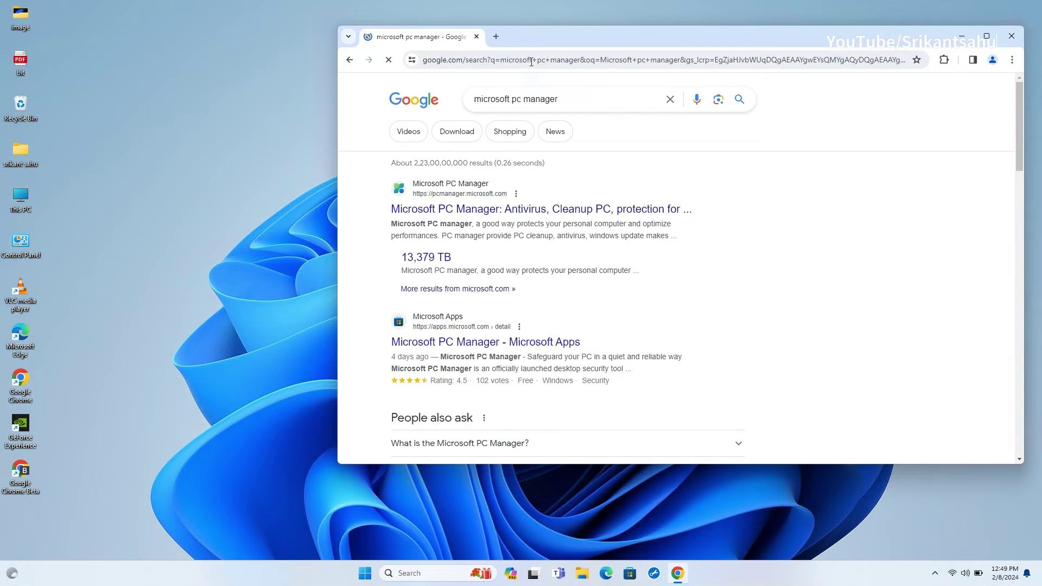
- Shift Chrome left and highlight the Windows compatibility line while scrolling the PC Manager site
{"action": "left_click_drag", "start_coordinate": [632, 46], "coordinate": [521, 46]}
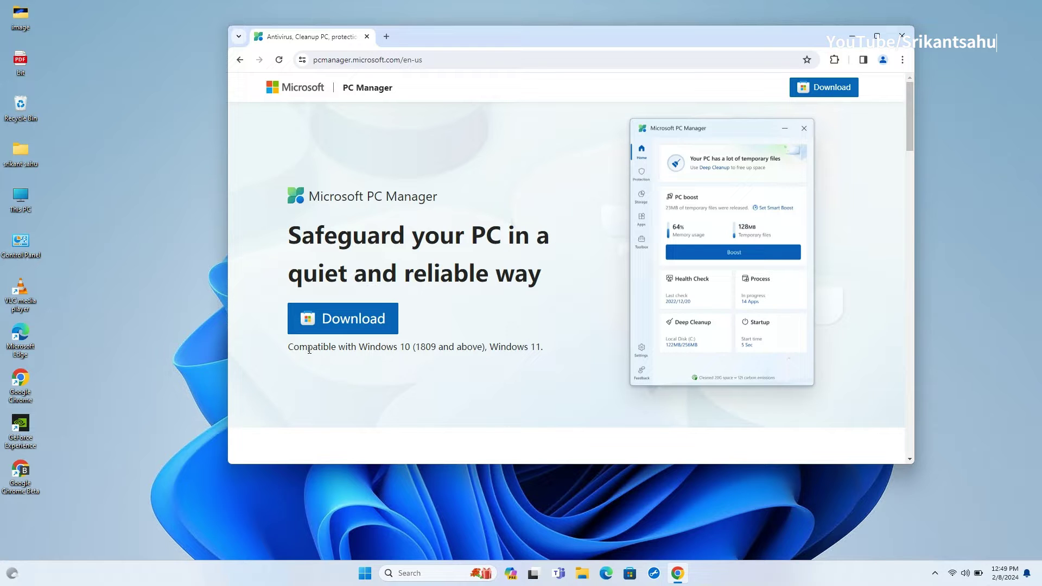
{"action": "left_click_drag", "start_coordinate": [329, 347], "coordinate": [782, 343]}
{"action": "scroll", "coordinate": [592, 342], "scroll_direction": "down", "scroll_amount": 5}
{"action": "scroll", "coordinate": [780, 345], "scroll_direction": "down", "scroll_amount": 4}
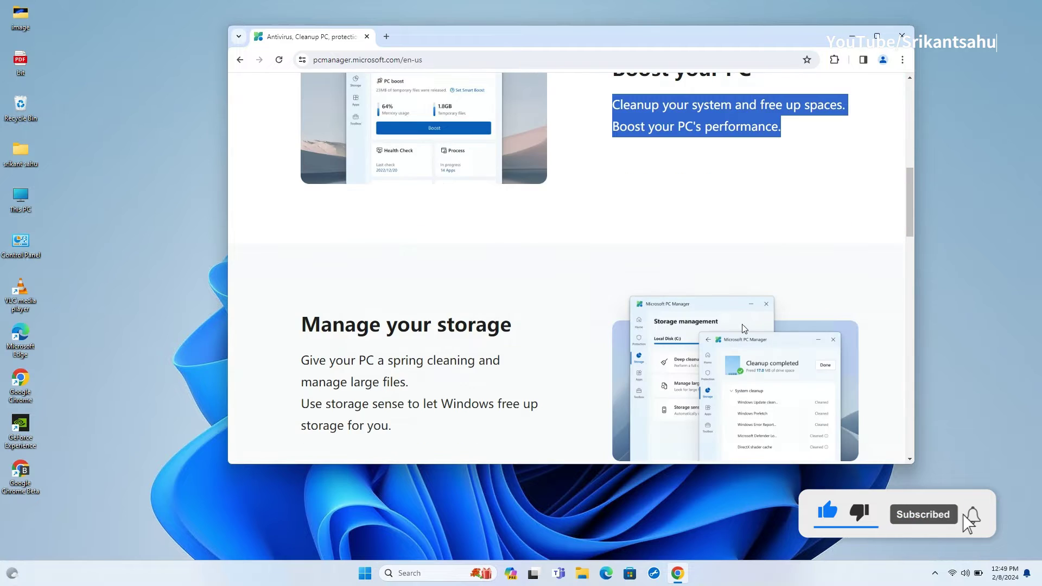
{"action": "scroll", "coordinate": [358, 342], "scroll_direction": "down", "scroll_amount": 2}
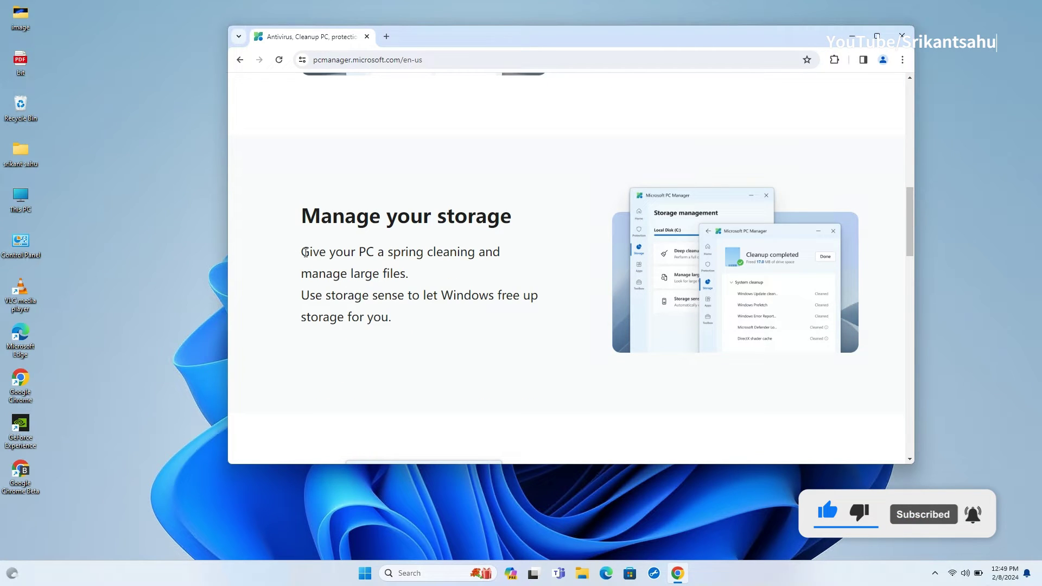
{"action": "left_click_drag", "start_coordinate": [306, 252], "coordinate": [396, 317]}
{"action": "scroll", "coordinate": [493, 321], "scroll_direction": "down", "scroll_amount": 5}
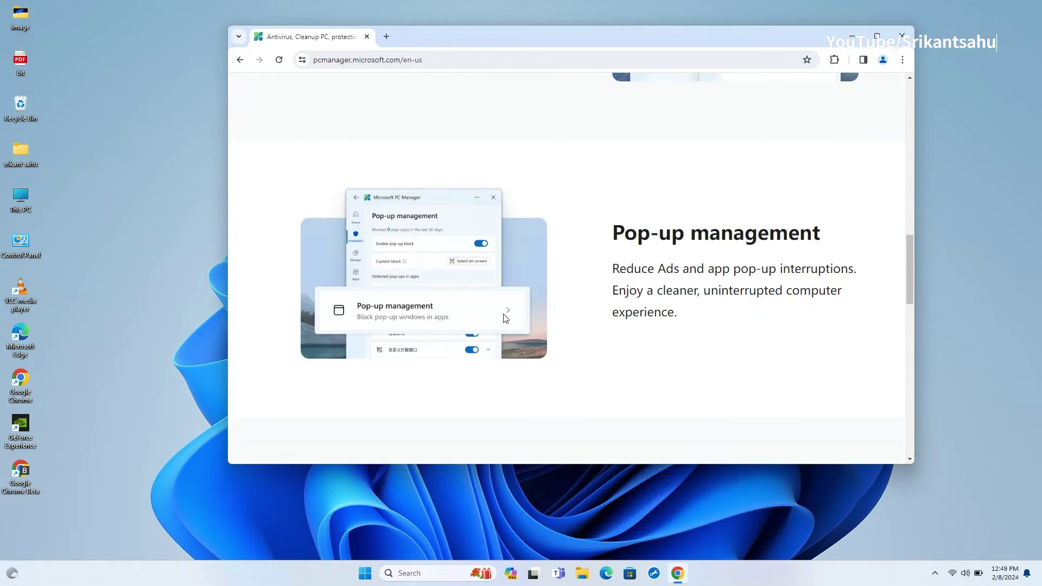
- Highlight the Health checkup, anti-virus protection and Toolbox & Mini toolbar descriptions
{"action": "mouse_move", "coordinate": [616, 268]}
{"action": "left_mouse_down"}
{"action": "mouse_move", "coordinate": [682, 305]}
{"action": "mouse_move", "coordinate": [678, 314]}
{"action": "left_mouse_up"}
{"action": "scroll", "coordinate": [552, 314], "scroll_direction": "down", "scroll_amount": 4}
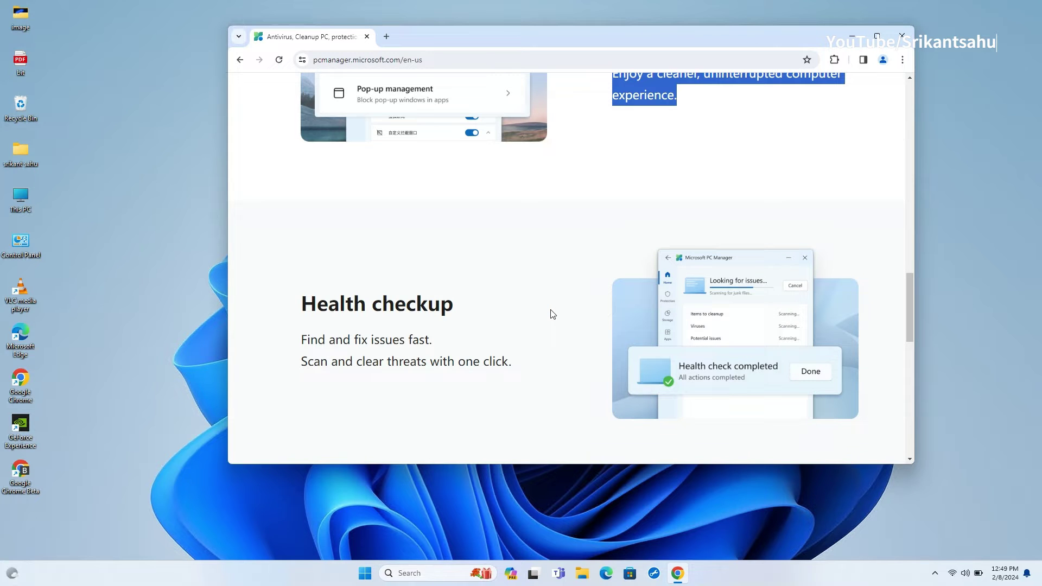
{"action": "left_click_drag", "start_coordinate": [301, 345], "coordinate": [507, 367]}
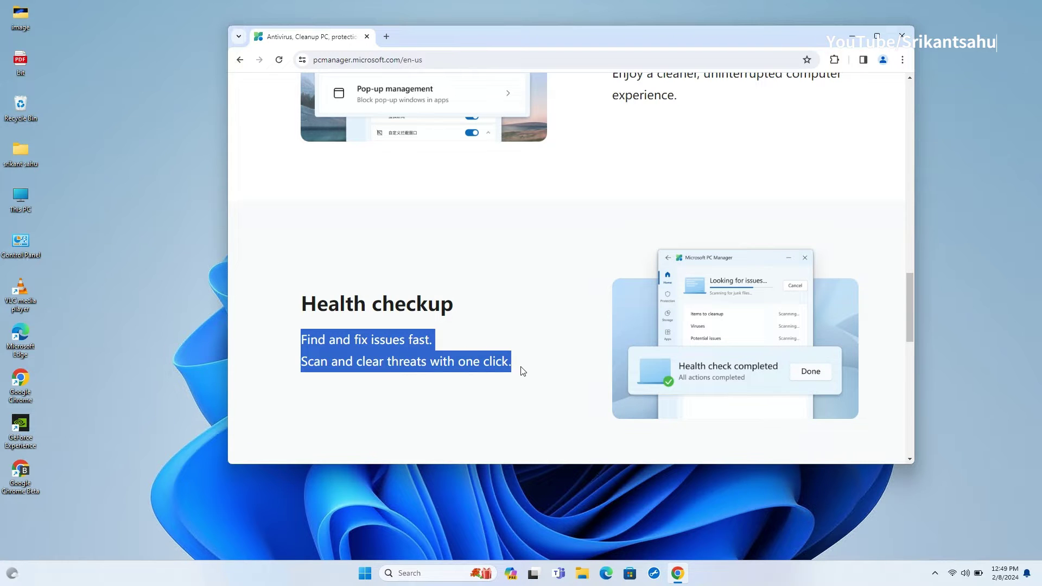
{"action": "scroll", "coordinate": [522, 372], "scroll_direction": "down", "scroll_amount": 6}
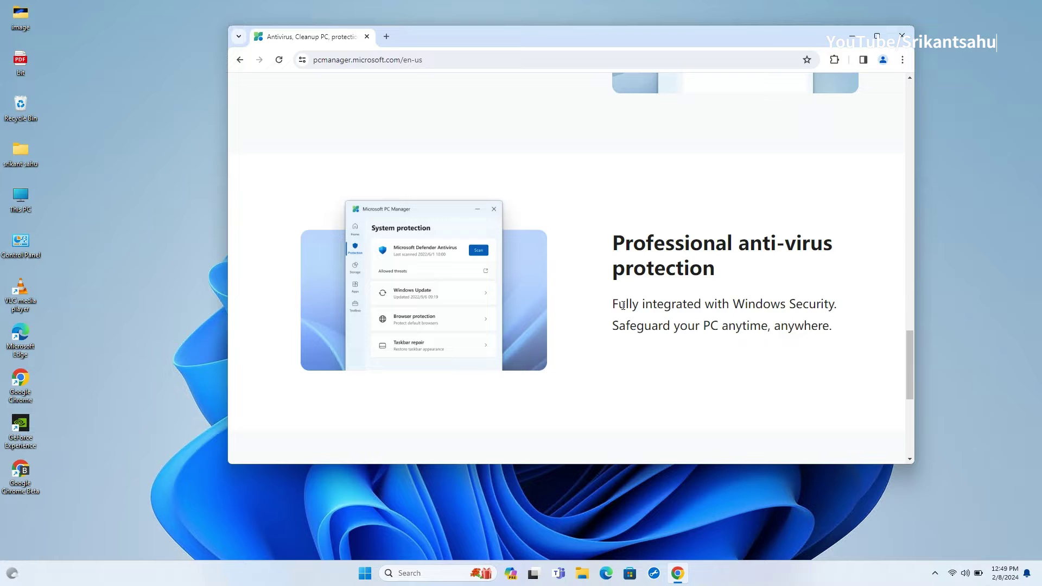
{"action": "left_click_drag", "start_coordinate": [612, 308], "coordinate": [835, 331]}
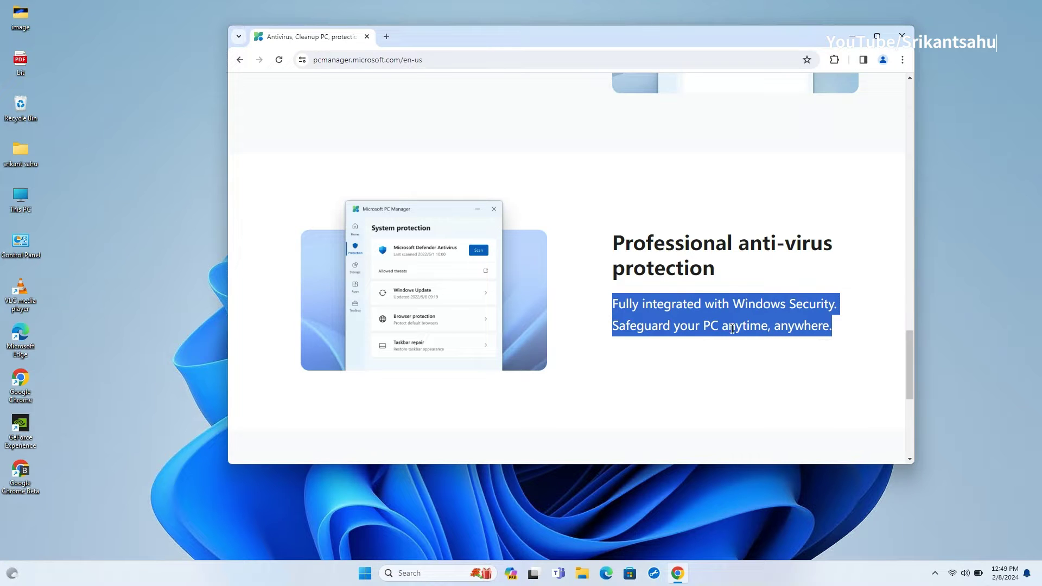
{"action": "scroll", "coordinate": [733, 328], "scroll_direction": "down", "scroll_amount": 6}
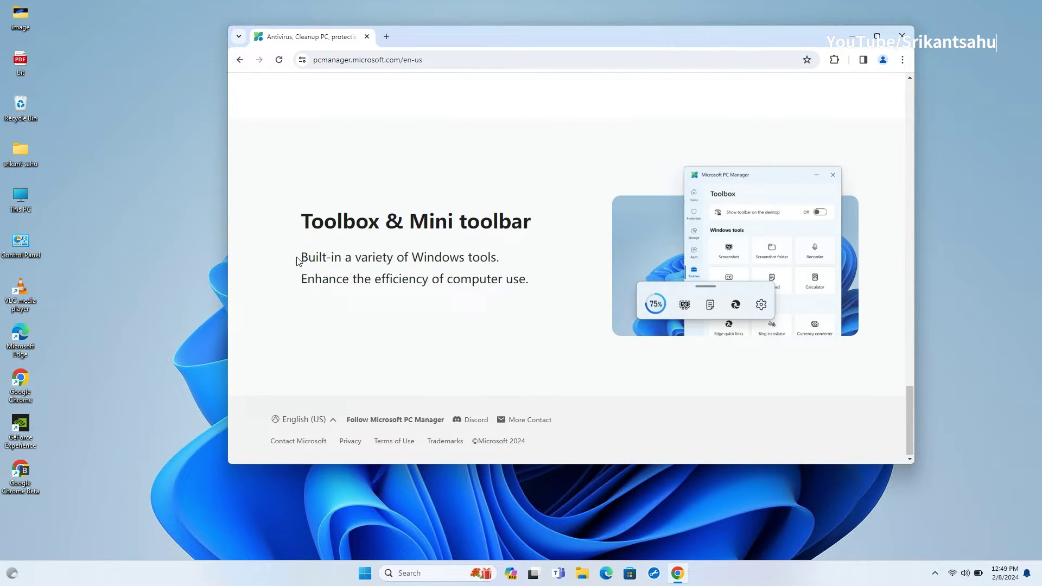
{"action": "left_click_drag", "start_coordinate": [297, 262], "coordinate": [552, 288]}
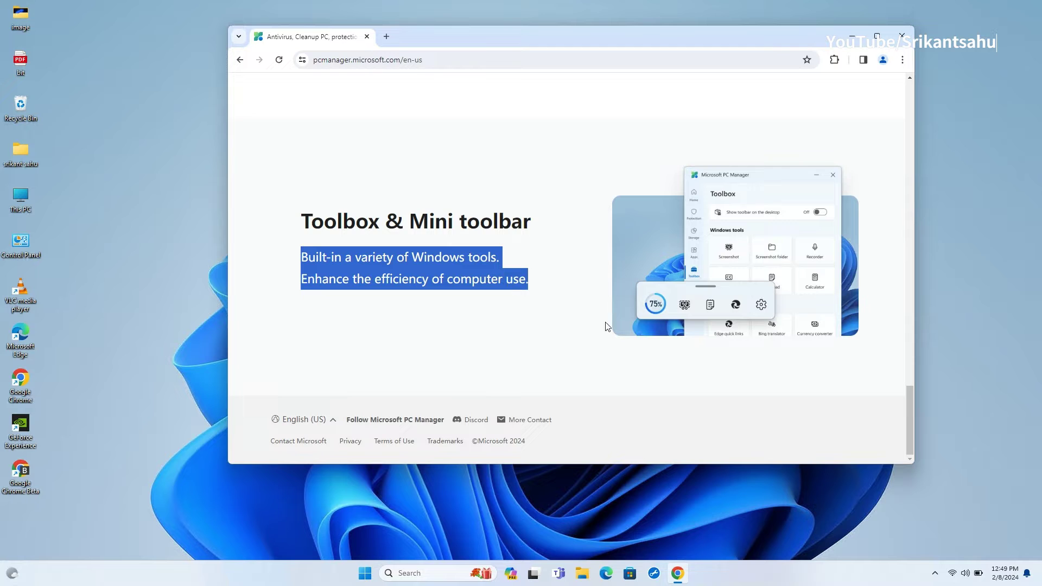
{"action": "scroll", "coordinate": [911, 426], "scroll_direction": "up", "scroll_amount": 1}
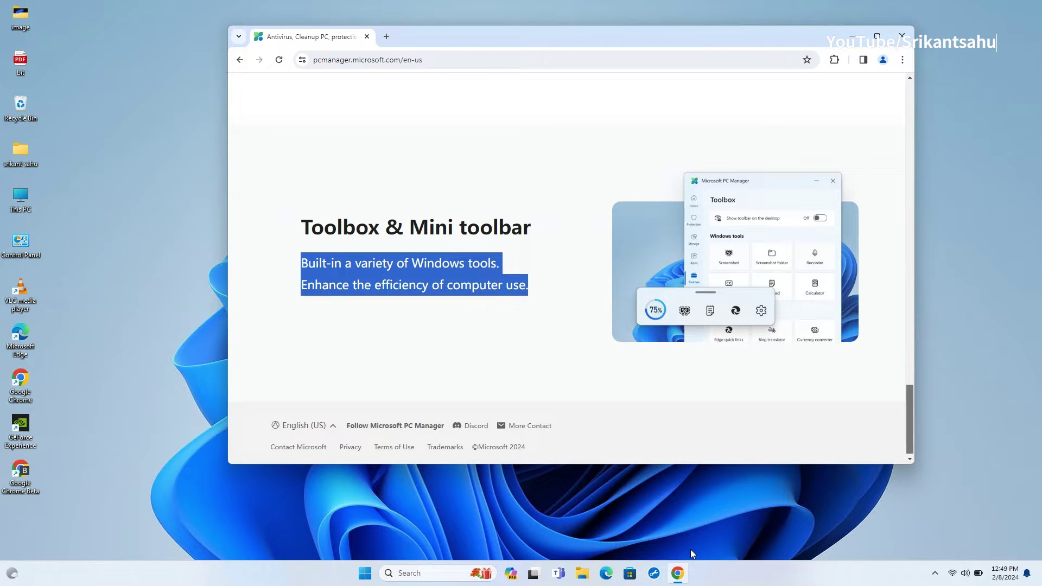
- Minimize Chrome and search Microsoft Store for 'pc manager'
{"action": "left_click", "coordinate": [853, 36]}
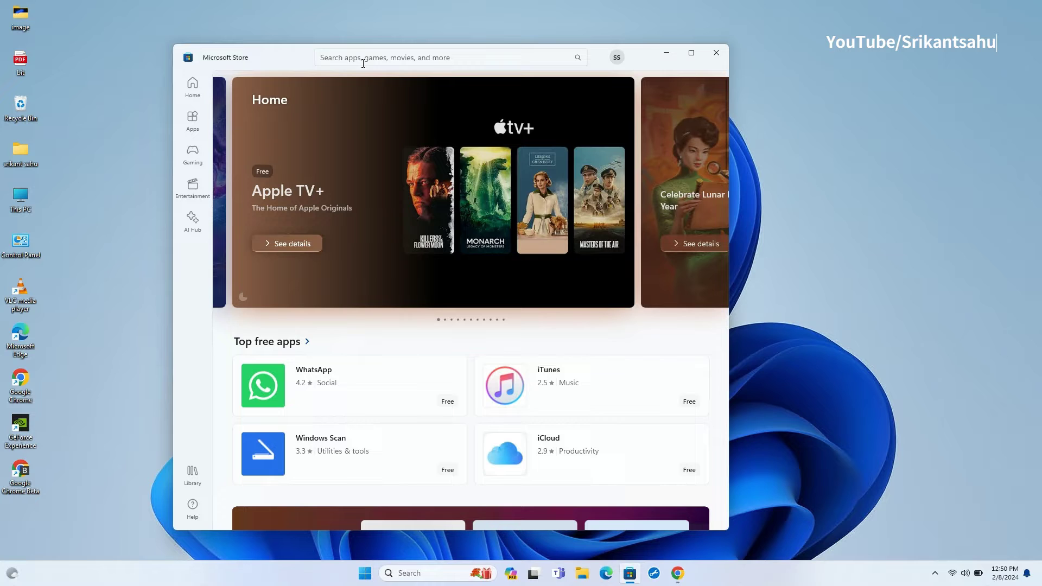
{"action": "left_click", "coordinate": [364, 59]}
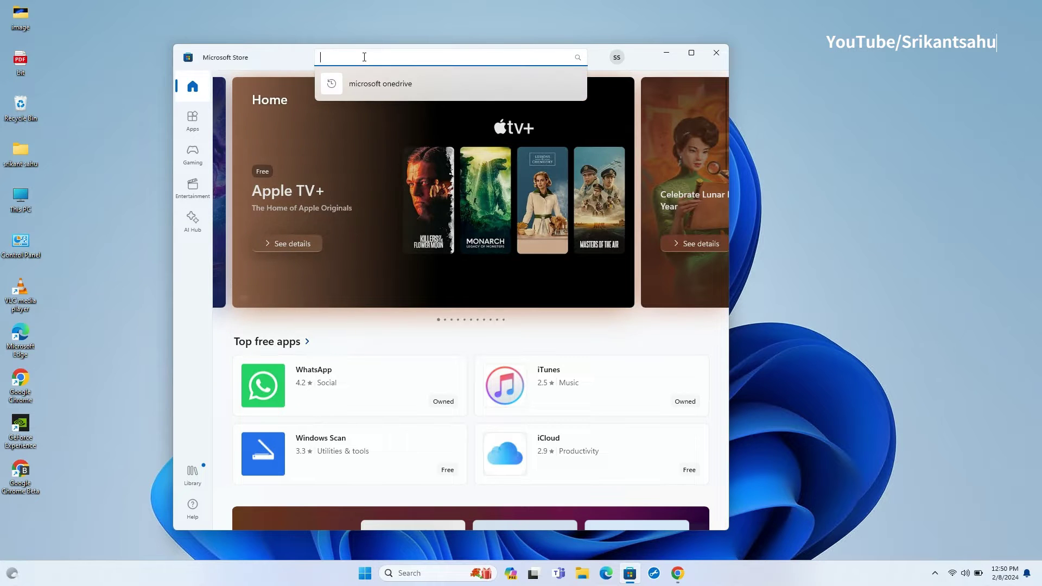
{"action": "type", "text": "pc manager"}
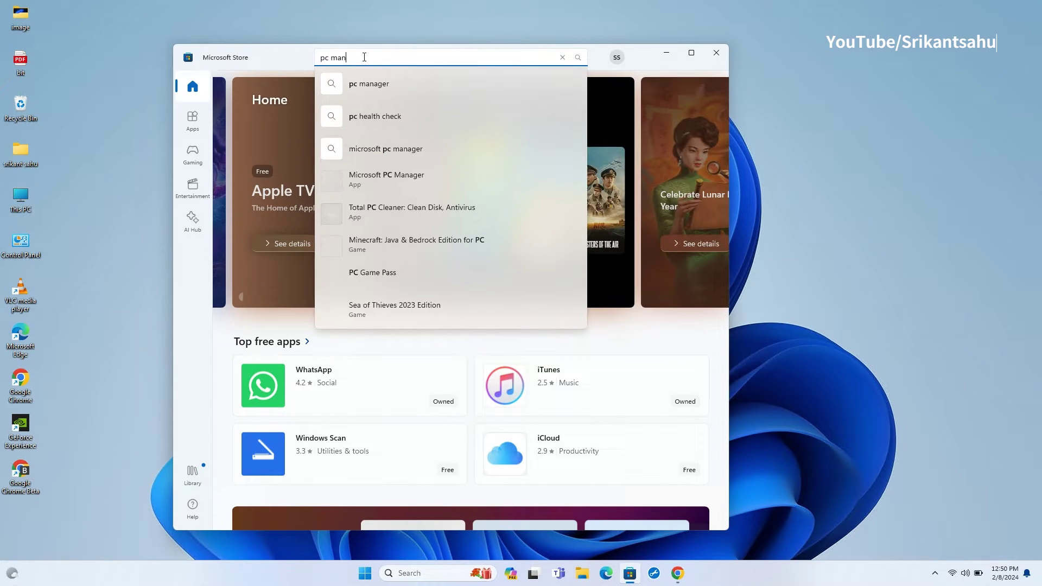
- Get Microsoft PC Manager from its product page and dismiss the Windows Security firewall notification
{"action": "left_click", "coordinate": [393, 180]}
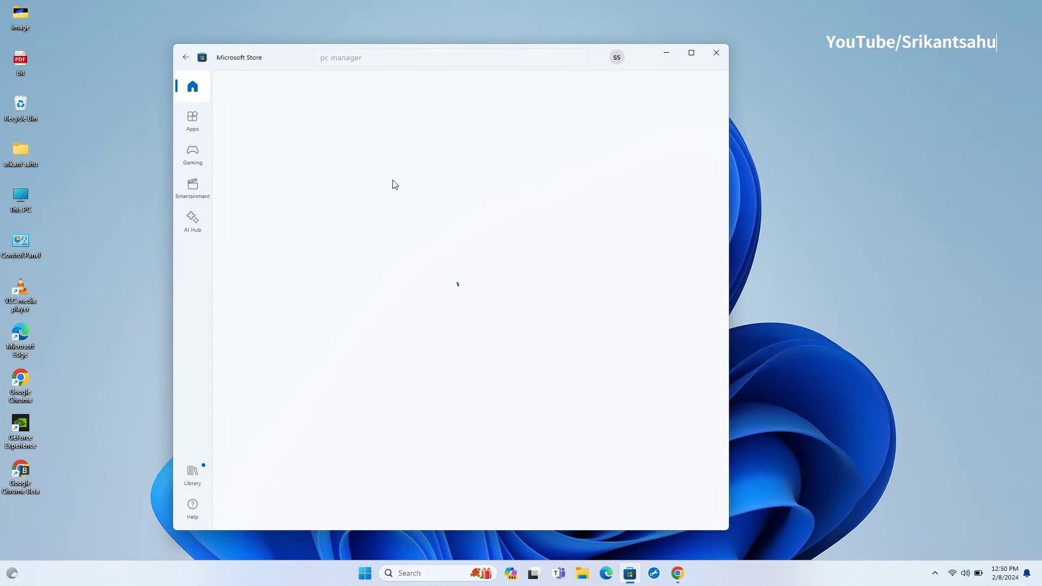
{"action": "mouse_move", "coordinate": [692, 52]}
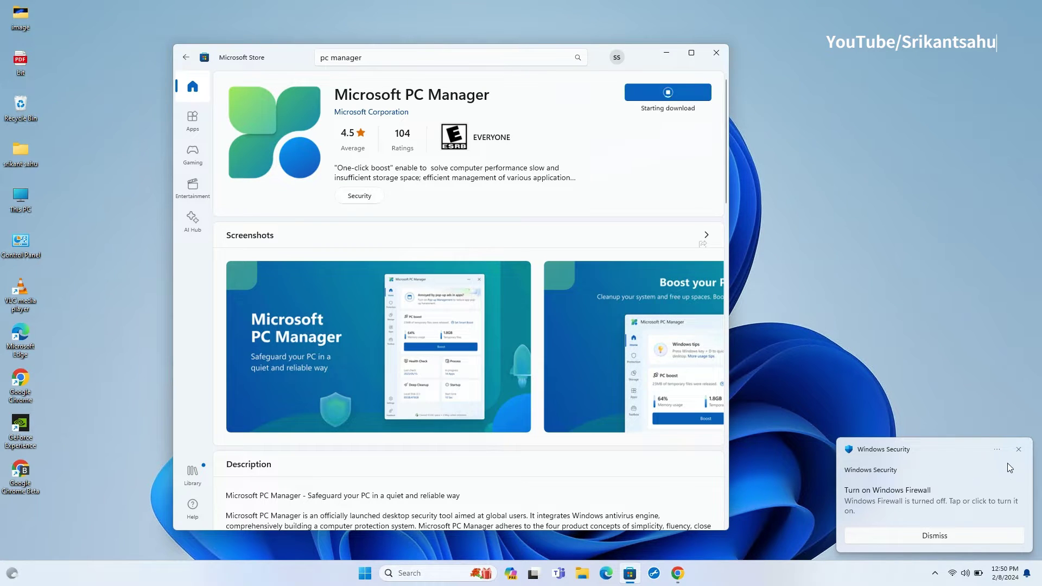
{"action": "left_click", "coordinate": [1019, 451]}
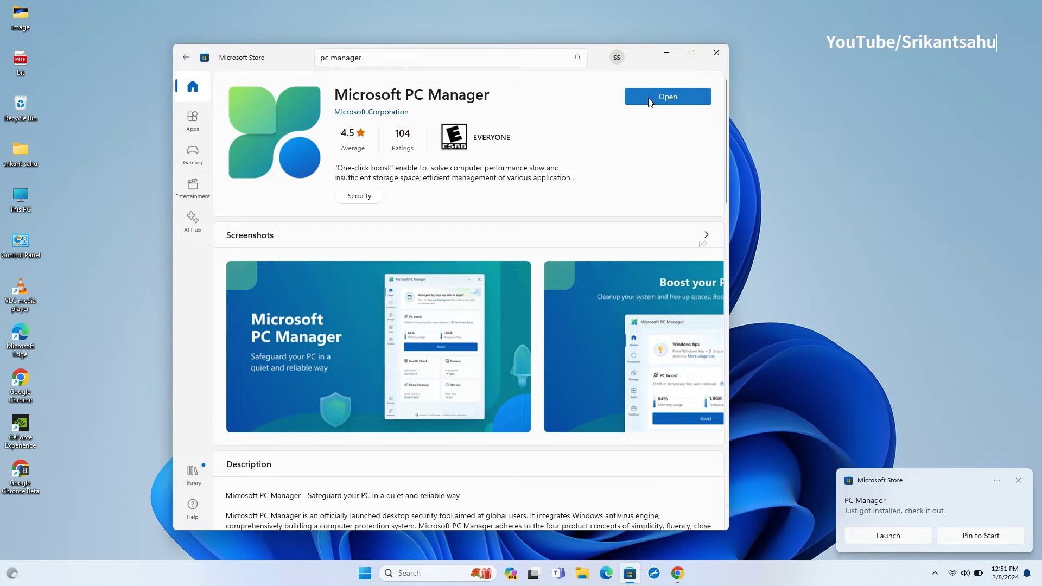
- Launch the newly installed PC Manager and minimize the Microsoft Store window
{"action": "left_click", "coordinate": [646, 97]}
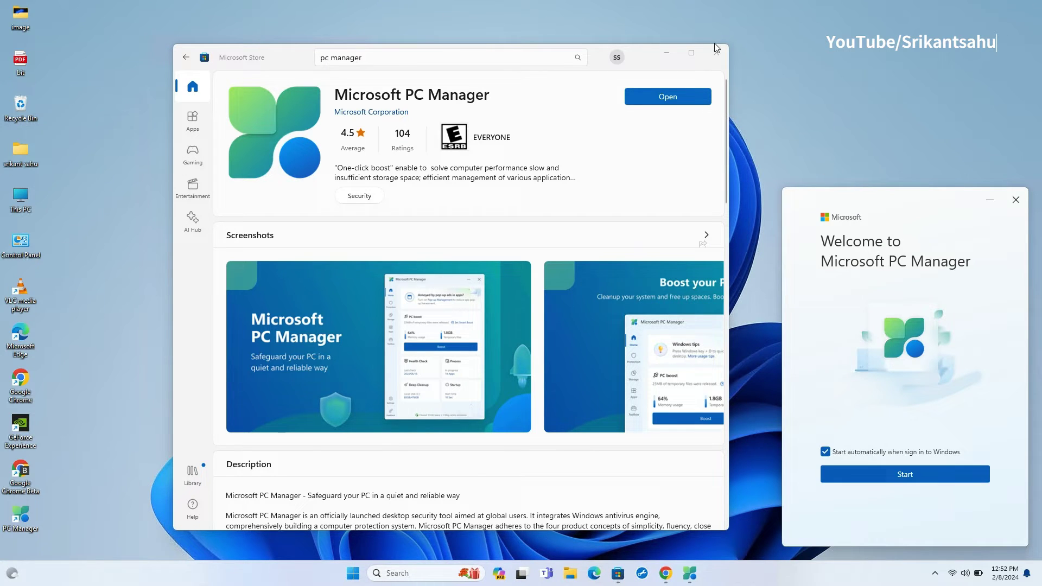
{"action": "left_click", "coordinate": [666, 53]}
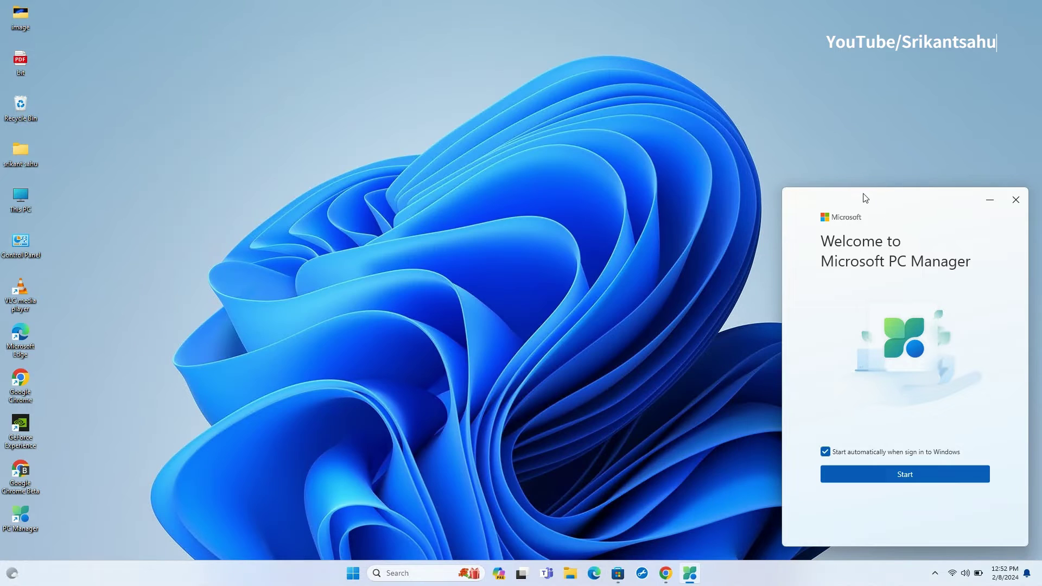
{"action": "left_click_drag", "start_coordinate": [865, 198], "coordinate": [700, 146]}
- Get past the welcome screen into Toolbox, toggling Show toolbar on the desktop on then off
{"action": "left_click", "coordinate": [786, 427]}
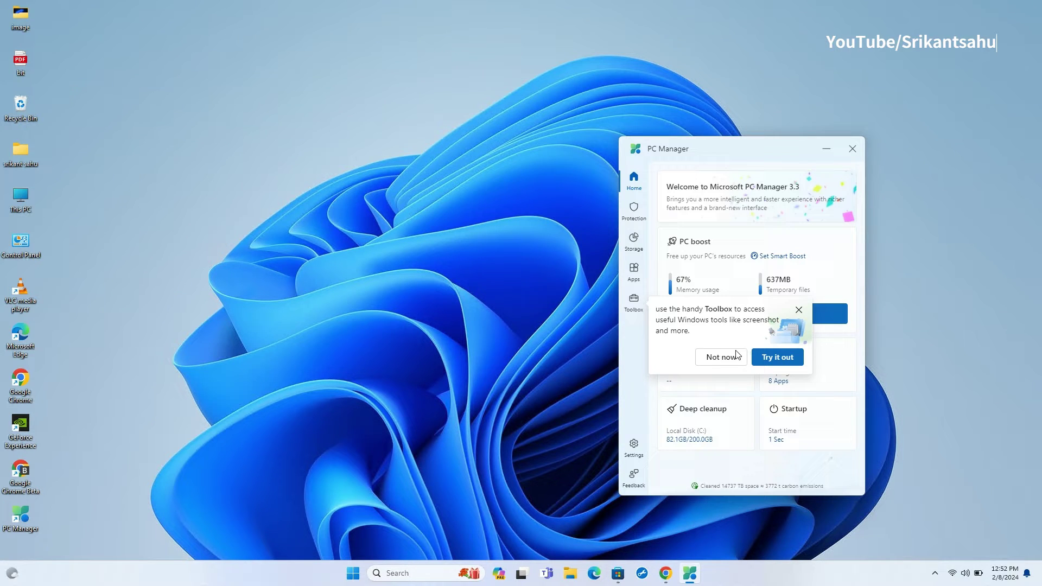
{"action": "left_click", "coordinate": [774, 360]}
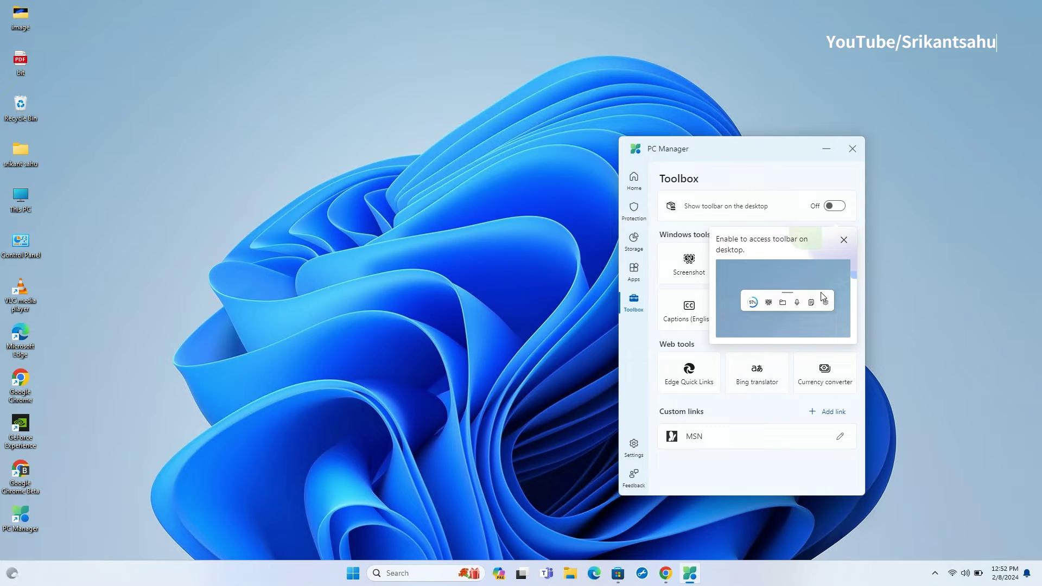
{"action": "left_click", "coordinate": [834, 206]}
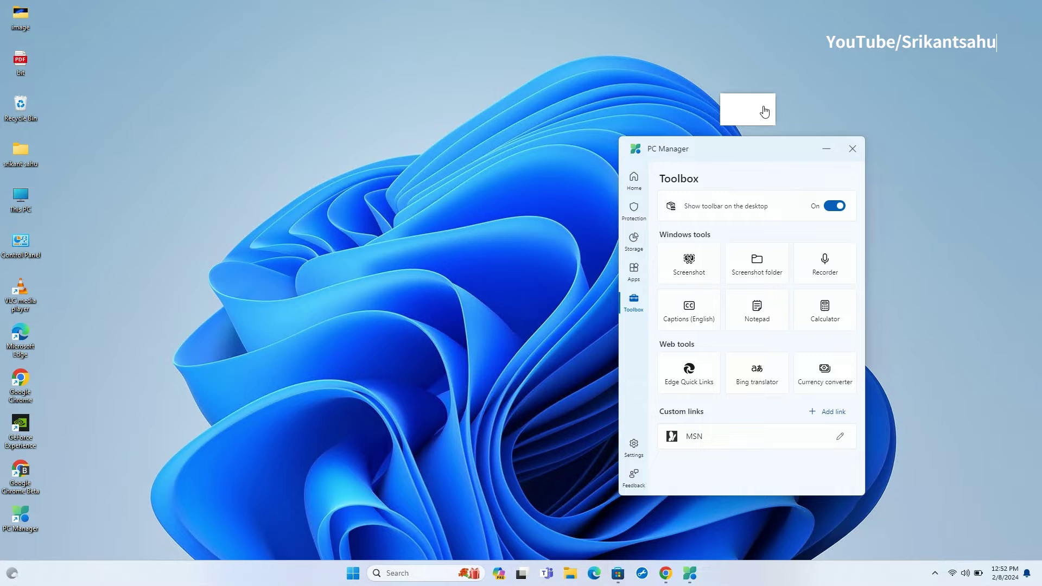
{"action": "left_click", "coordinate": [835, 206]}
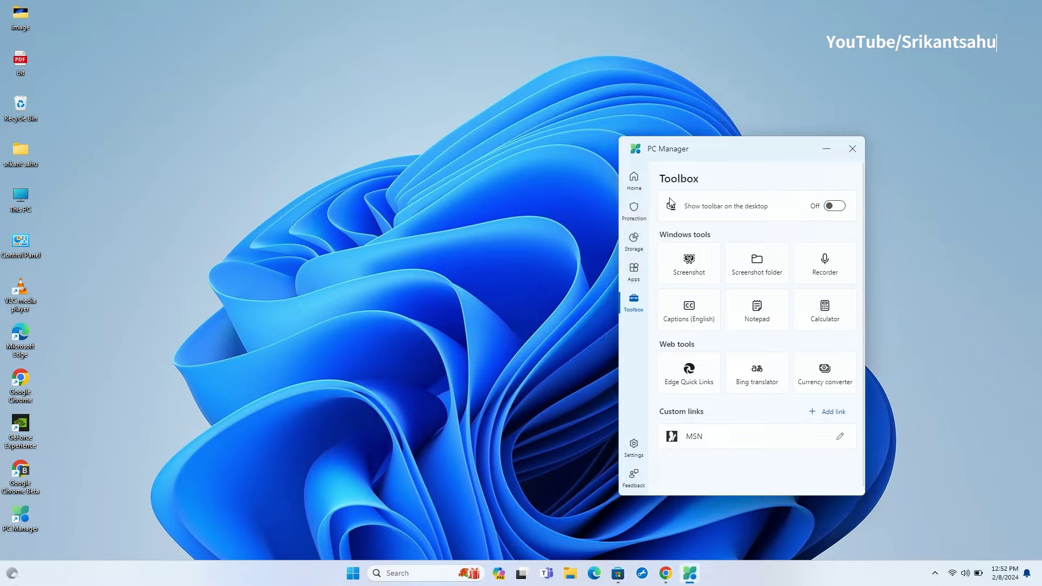
- Return to Home and run Boost to free memory and temporary files
{"action": "left_click", "coordinate": [634, 180]}
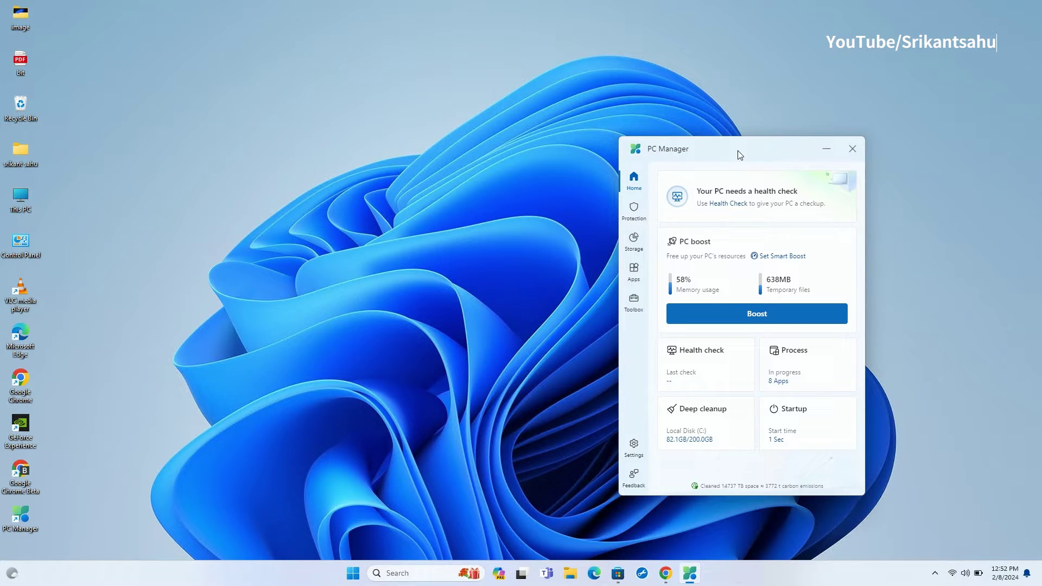
{"action": "left_click_drag", "start_coordinate": [750, 148], "coordinate": [623, 115]}
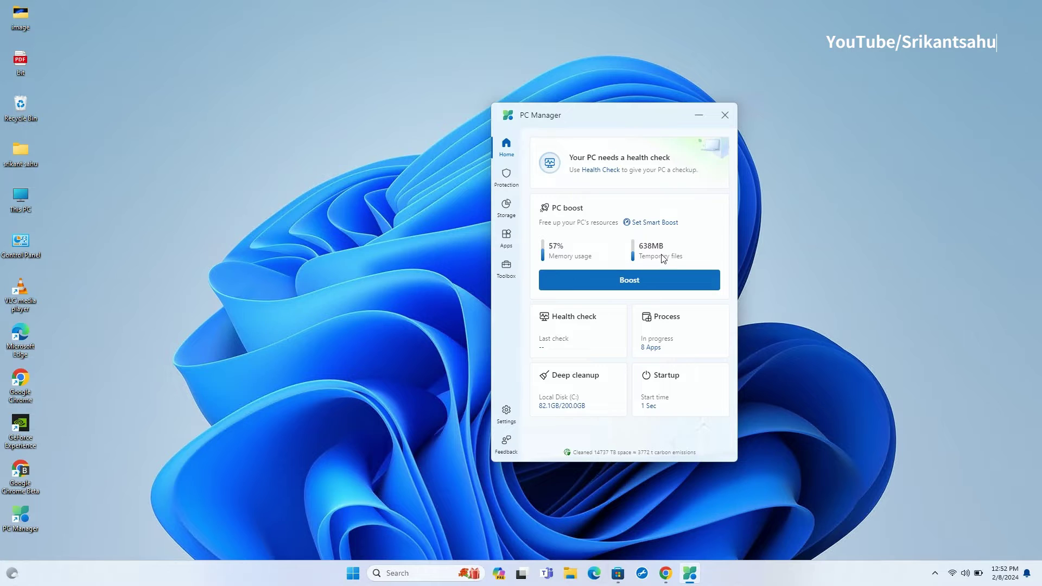
{"action": "left_click", "coordinate": [624, 282]}
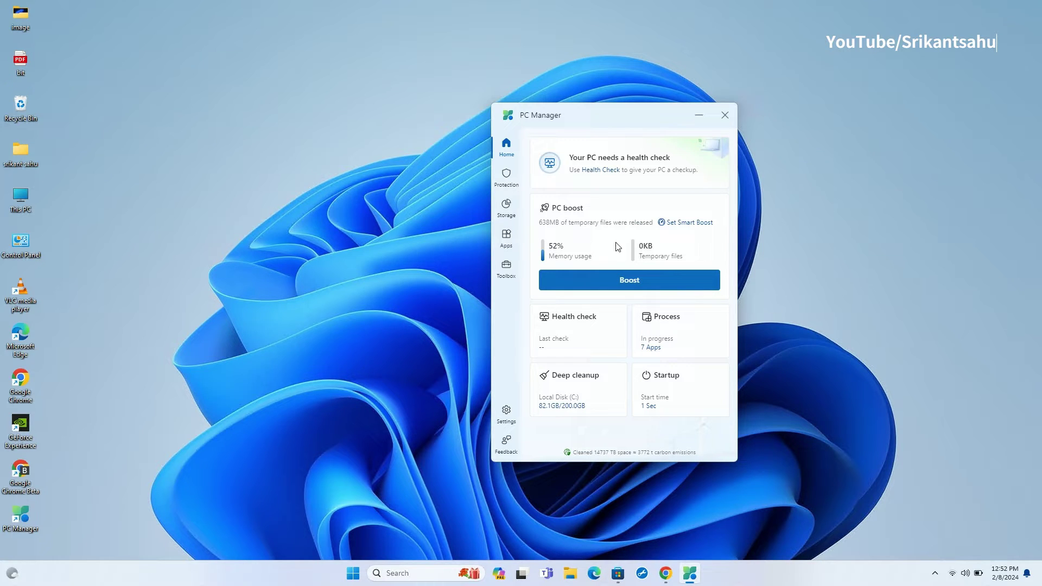
- Run a health check with startup apps left unselected, clean the selected items, and finish
{"action": "left_click", "coordinate": [573, 324]}
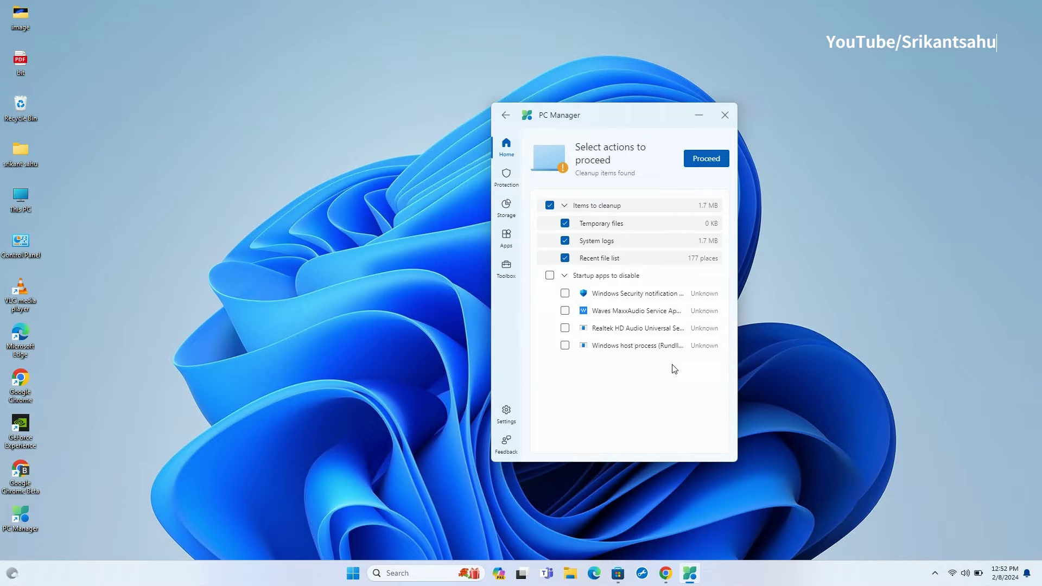
{"action": "left_click", "coordinate": [550, 276]}
{"action": "left_click", "coordinate": [549, 276]}
{"action": "left_click", "coordinate": [698, 159]}
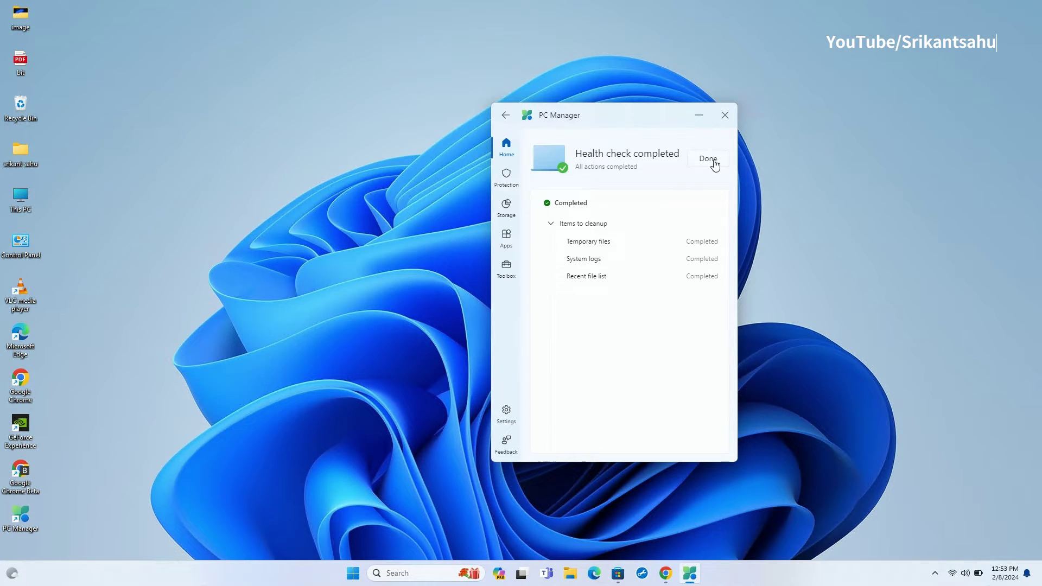
{"action": "left_click", "coordinate": [716, 166]}
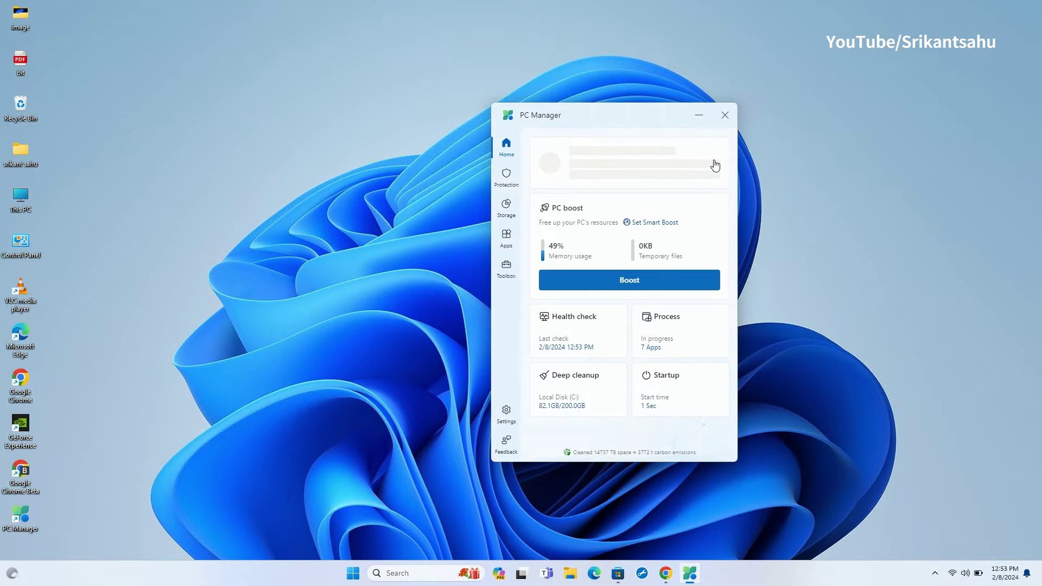
- Open Process management and close the Microsoft Store window from the taskbar
{"action": "left_click", "coordinate": [677, 327]}
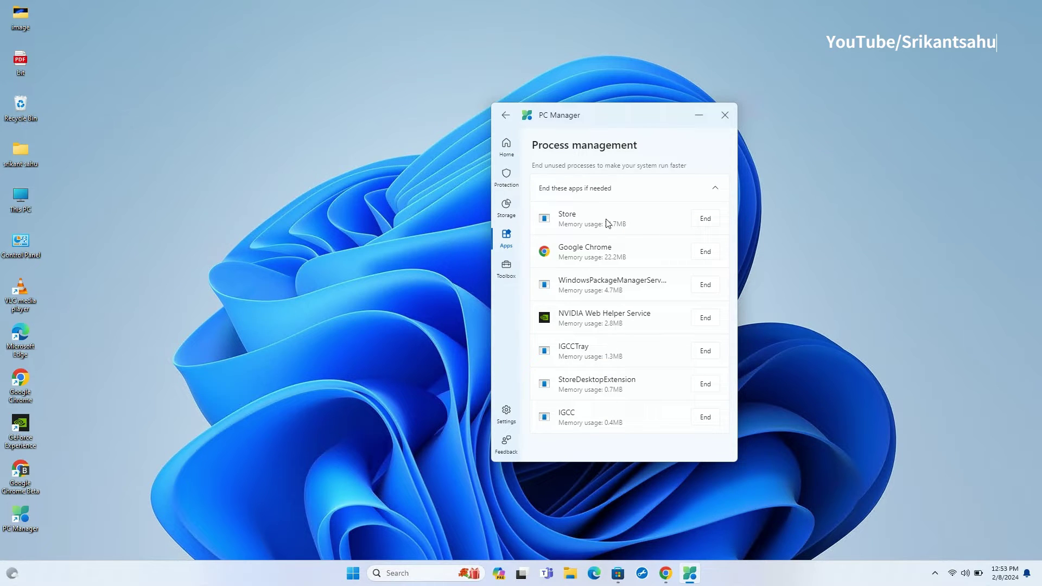
{"action": "left_click", "coordinate": [625, 576]}
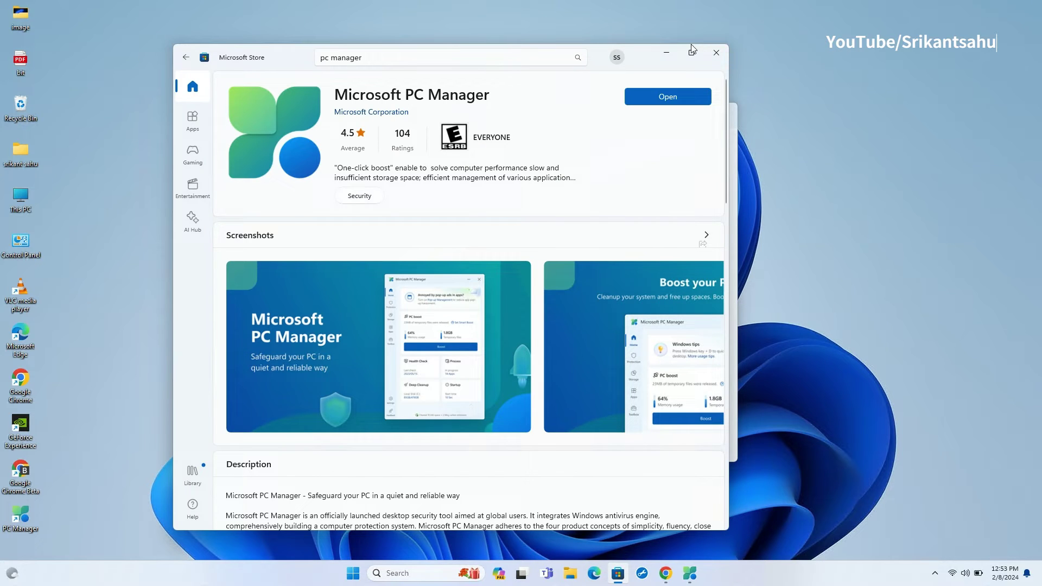
{"action": "left_click", "coordinate": [716, 53]}
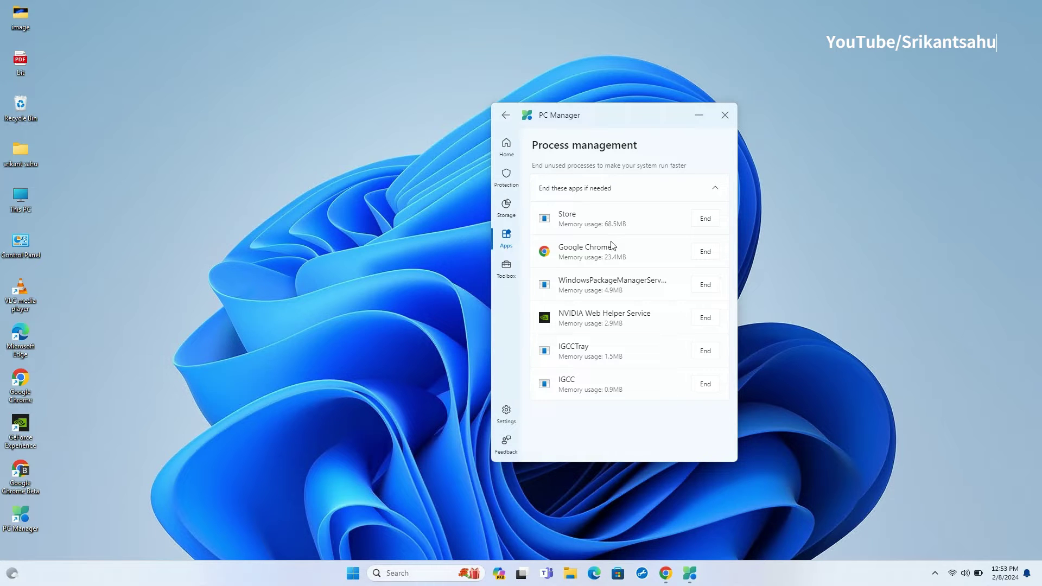
- End the Store and Google Chrome processes, confirming each
{"action": "left_click", "coordinate": [705, 218]}
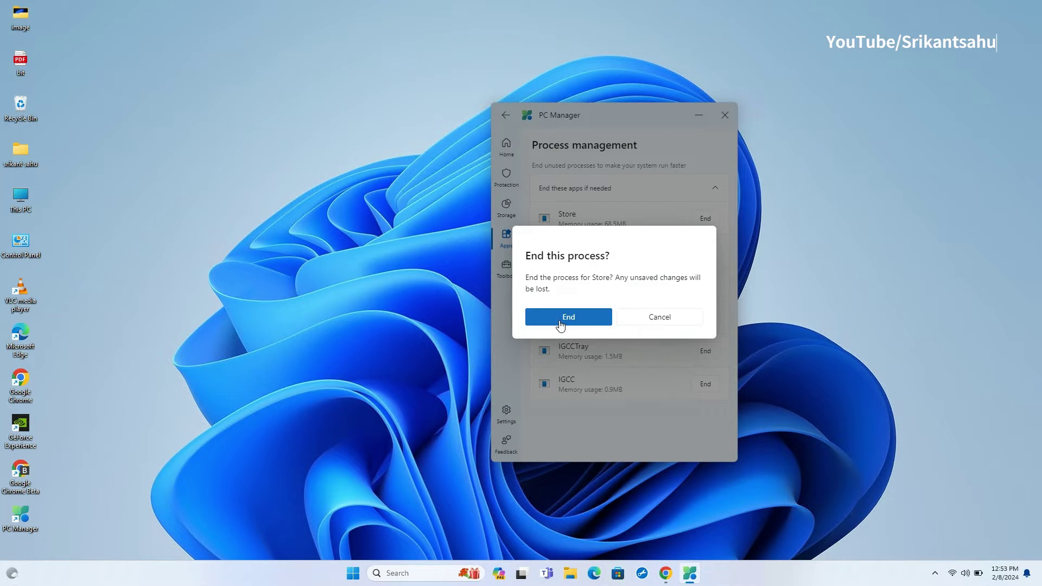
{"action": "left_click", "coordinate": [683, 316]}
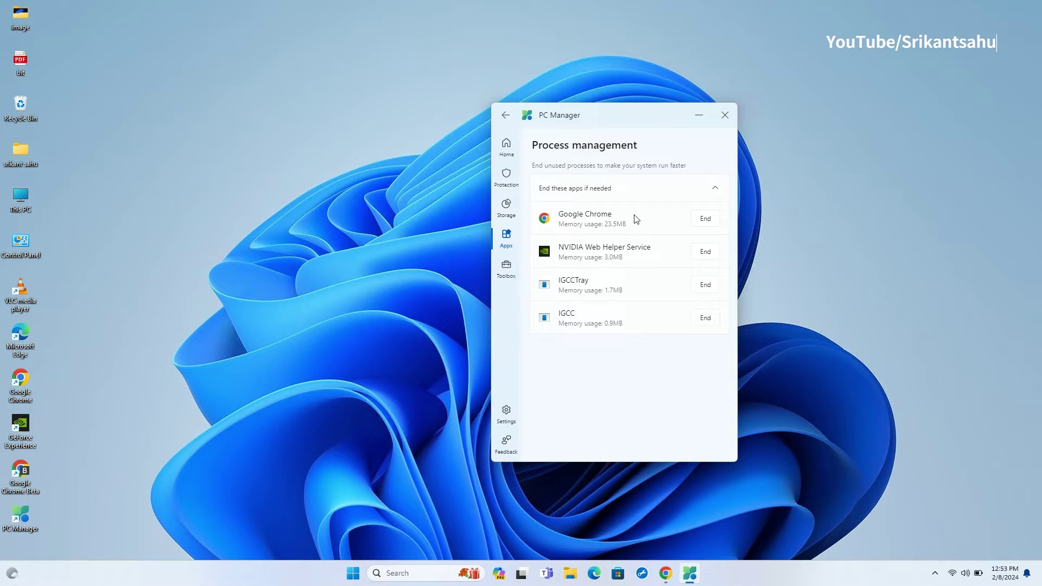
{"action": "left_click", "coordinate": [705, 219]}
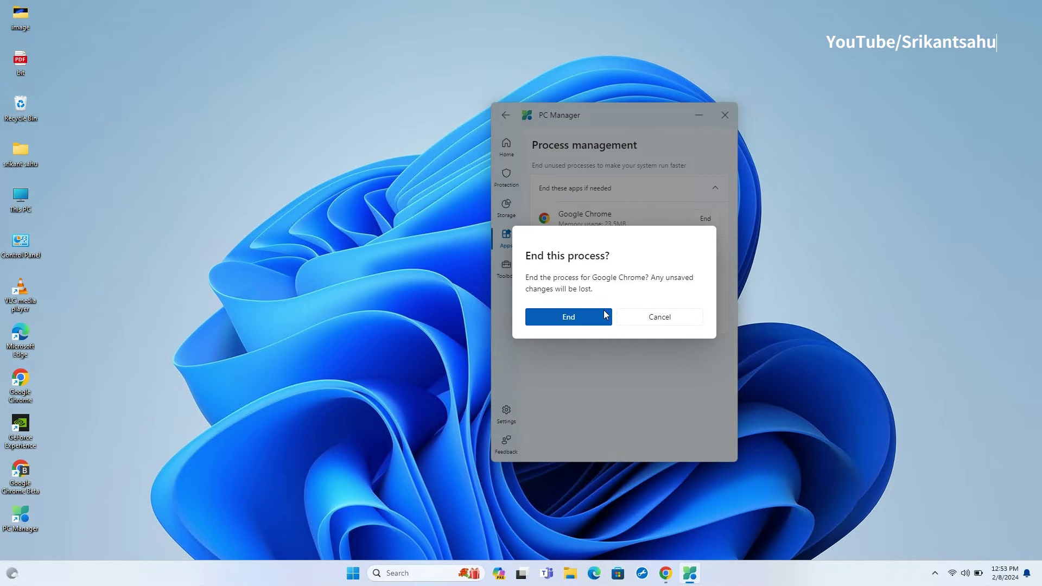
{"action": "left_click", "coordinate": [578, 314]}
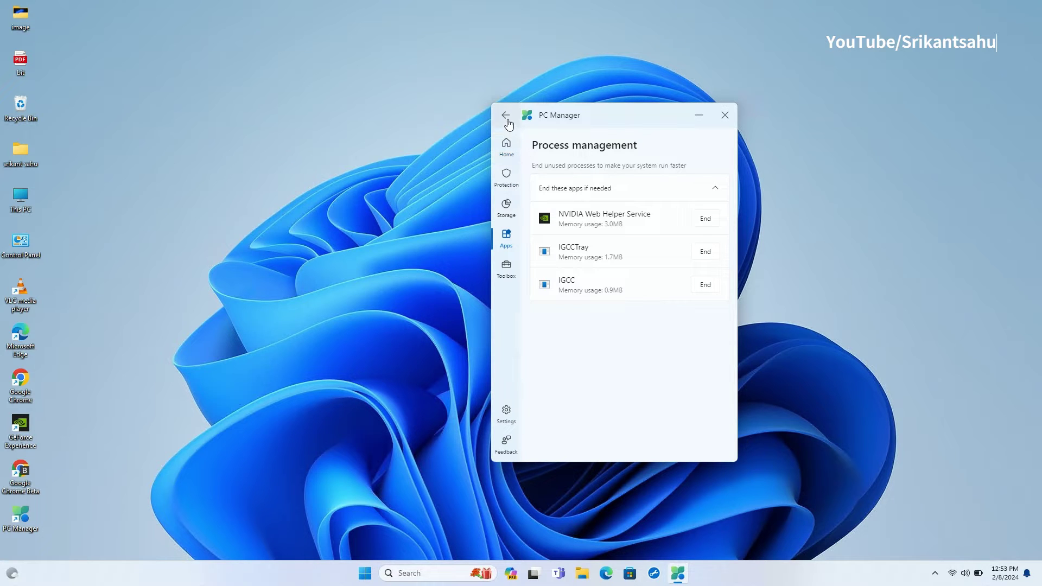
- Go back to Home and open Deep cleanup of the local disk
{"action": "key", "text": "alt+Left"}
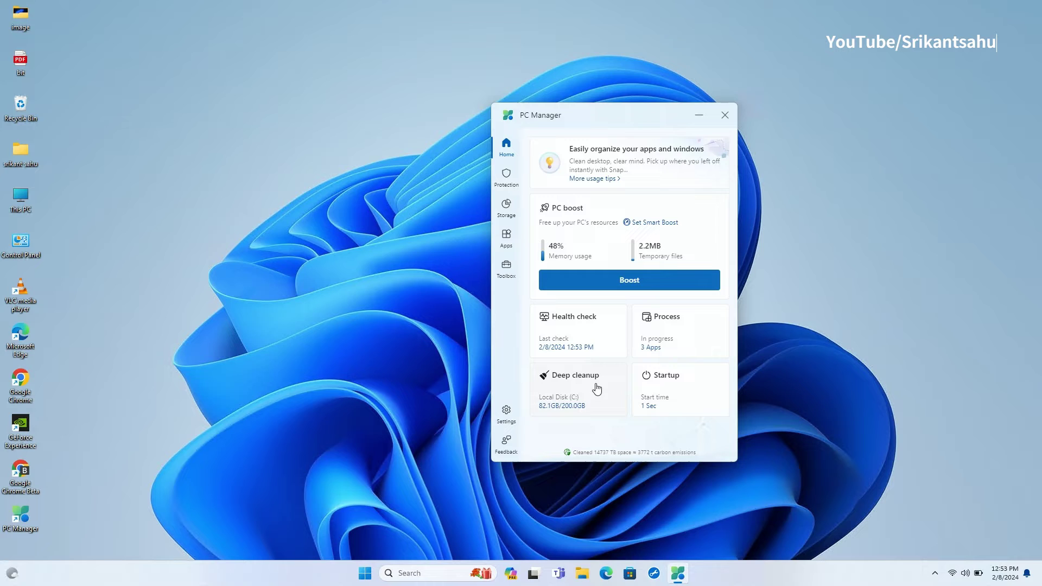
{"action": "left_click", "coordinate": [593, 387]}
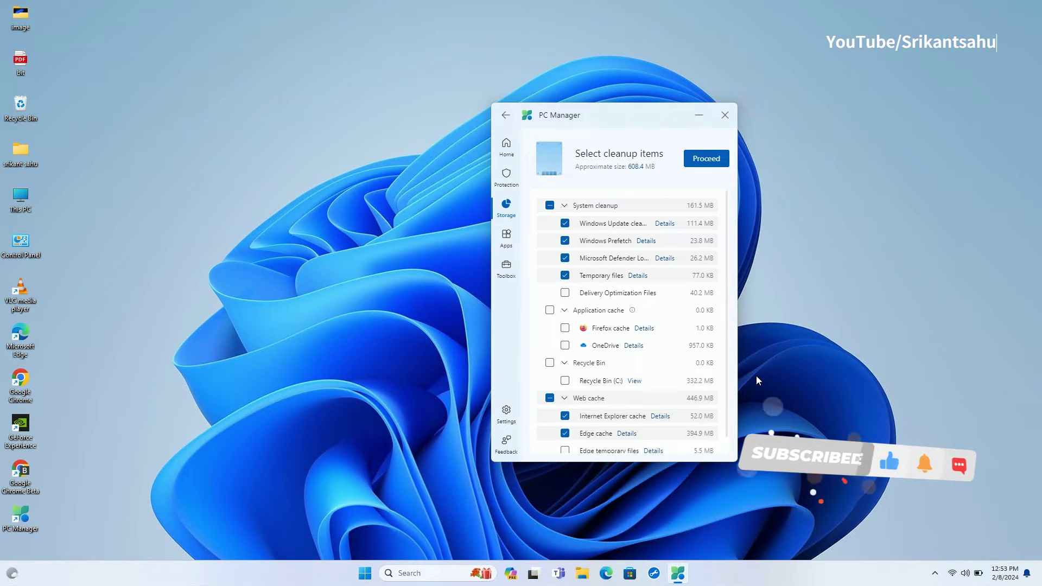
{"action": "left_click_drag", "start_coordinate": [645, 112], "coordinate": [520, 103]}
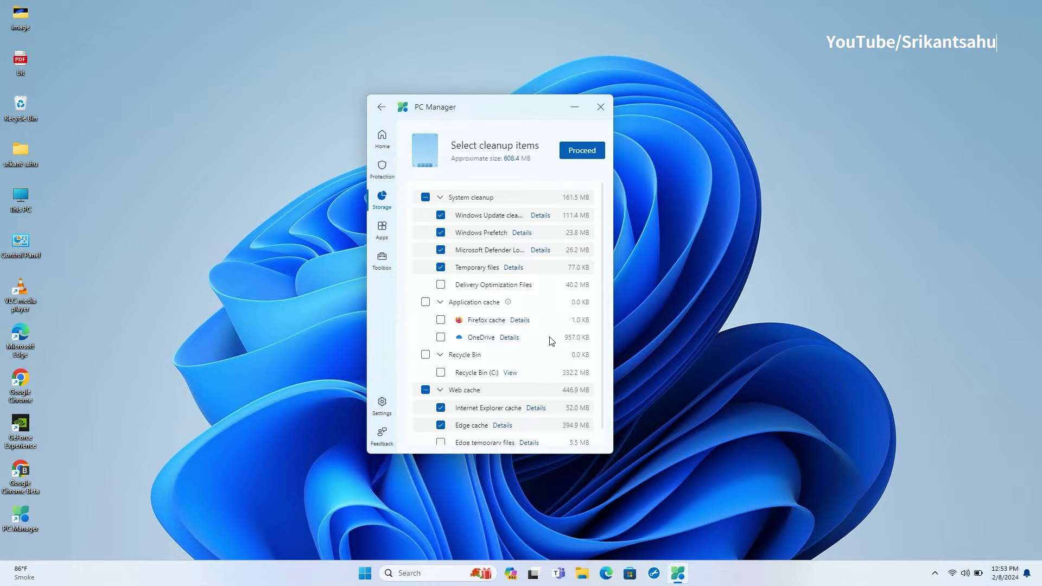
- Add Edge temporary files under Web cache and run the cleanup, freeing 433.3 MB
{"action": "scroll", "coordinate": [531, 418], "scroll_direction": "down", "scroll_amount": 1}
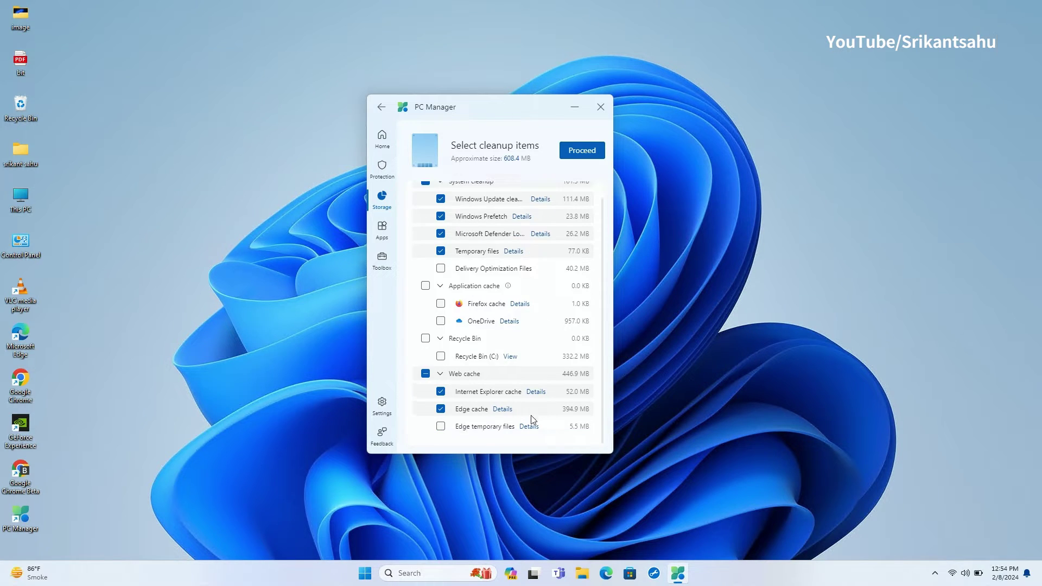
{"action": "left_click", "coordinate": [441, 427]}
{"action": "scroll", "coordinate": [506, 251], "scroll_direction": "up", "scroll_amount": 1}
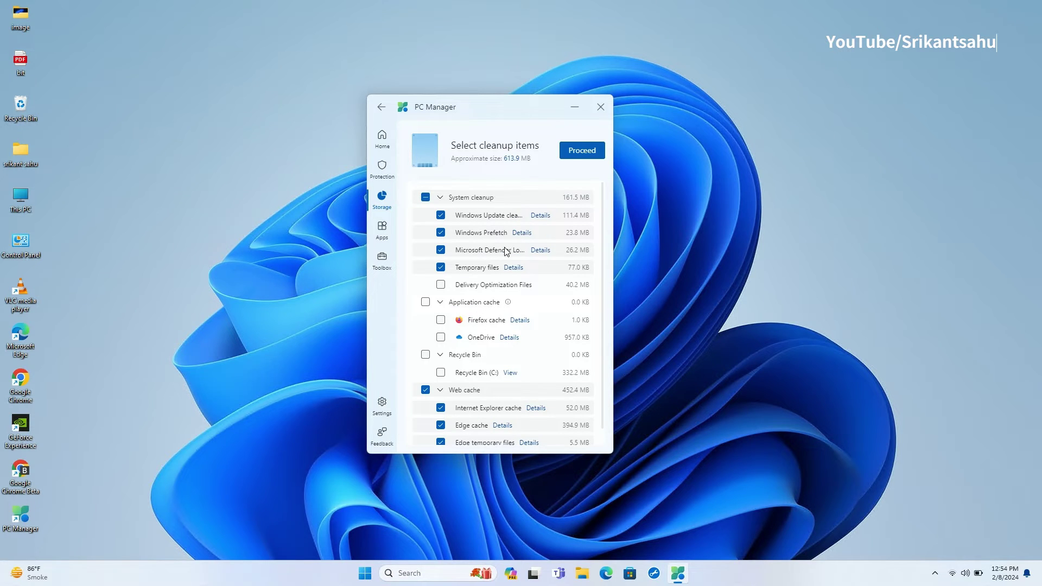
{"action": "left_click", "coordinate": [582, 155]}
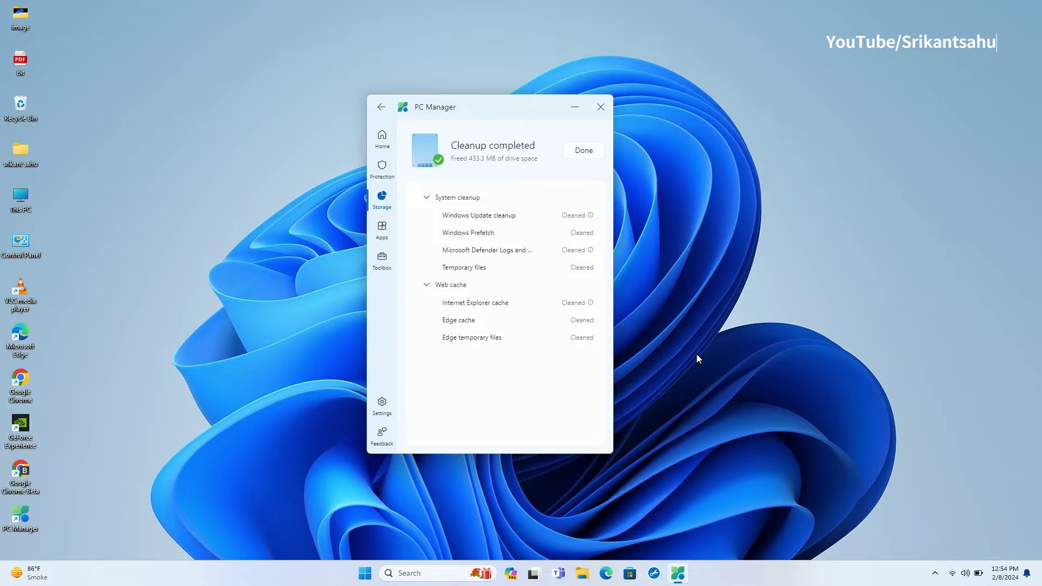
{"action": "left_click", "coordinate": [579, 154]}
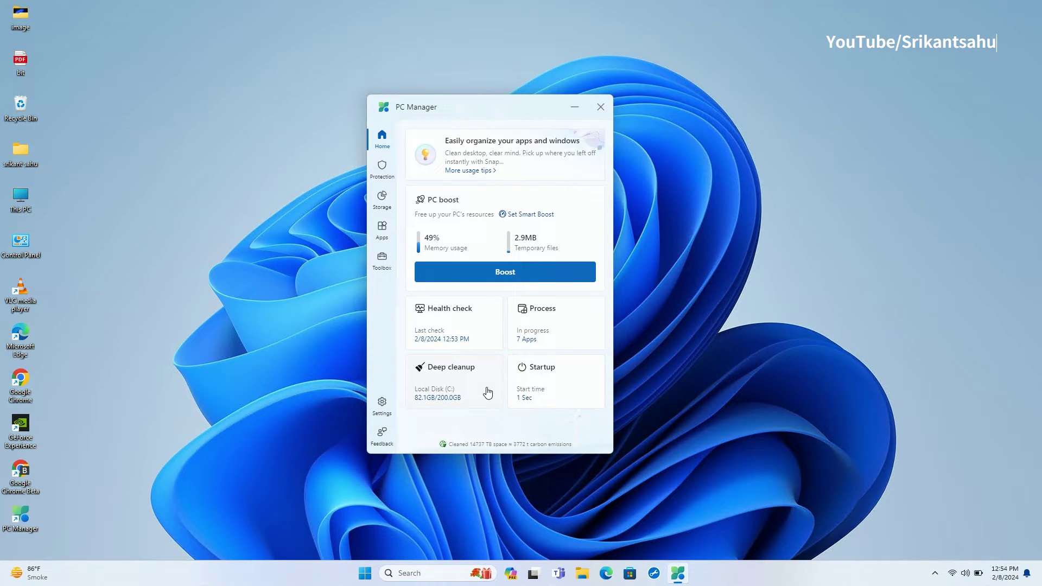
- In Startup apps, check 'Recommend keeping on', then switch Windows Security notification off
{"action": "left_click", "coordinate": [542, 380]}
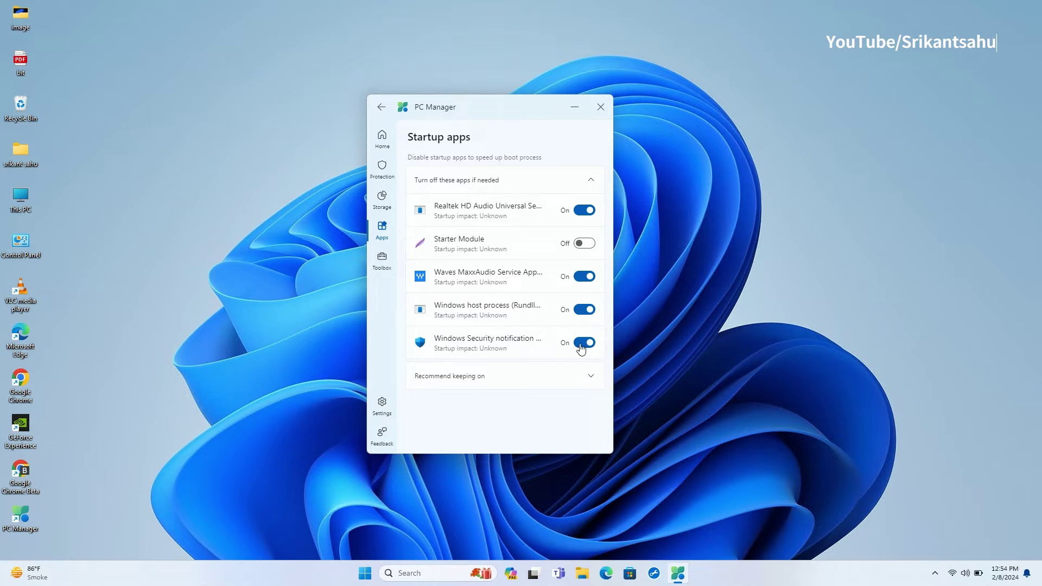
{"action": "left_click", "coordinate": [591, 376]}
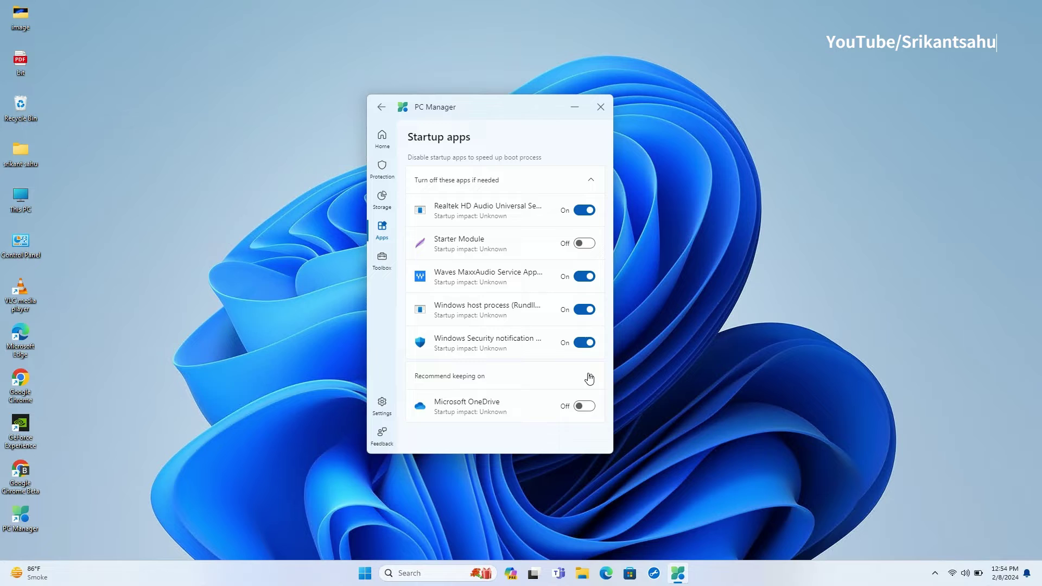
{"action": "left_click", "coordinate": [590, 377]}
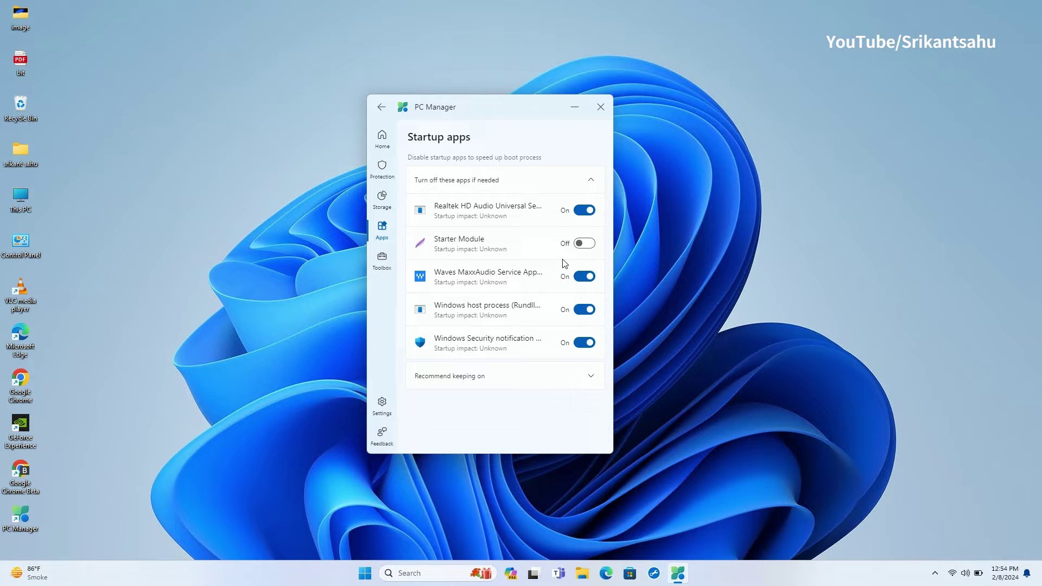
{"action": "left_click", "coordinate": [573, 342]}
- From the Protection page, start a Windows Security virus scan, then bring PC Manager back in front
{"action": "left_click", "coordinate": [383, 108]}
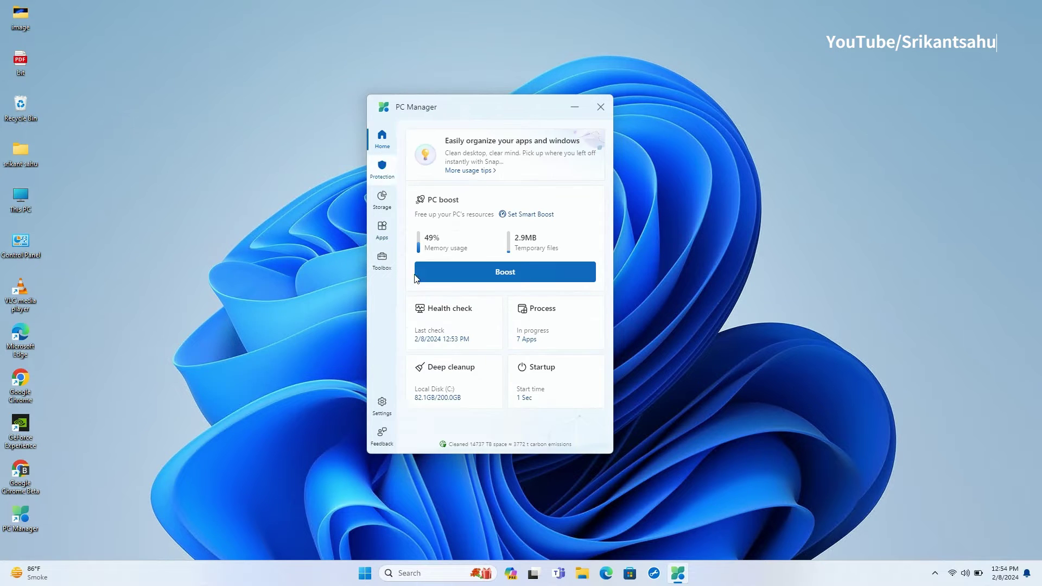
{"action": "left_click", "coordinate": [384, 172]}
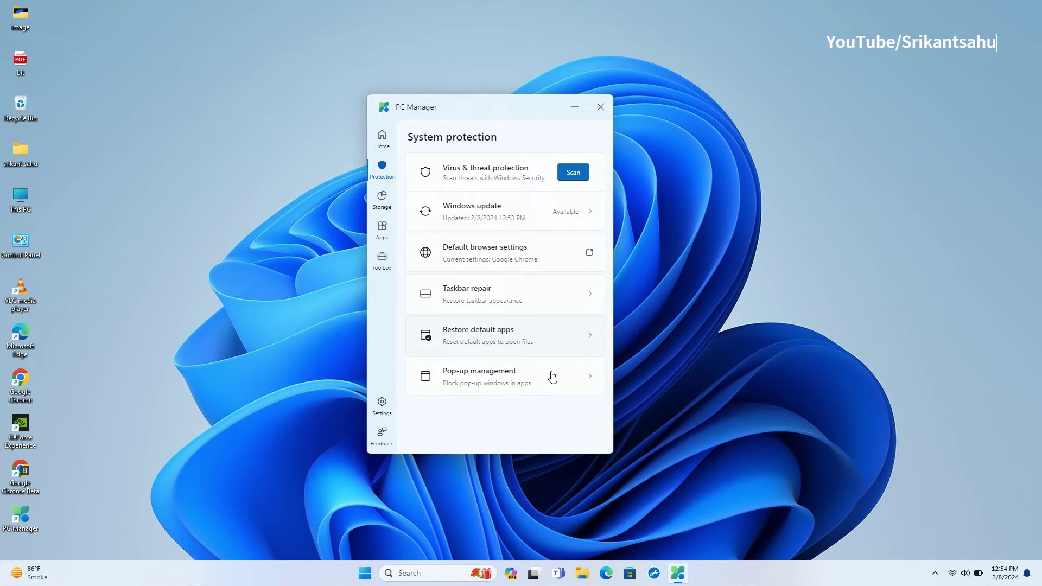
{"action": "left_click", "coordinate": [569, 174]}
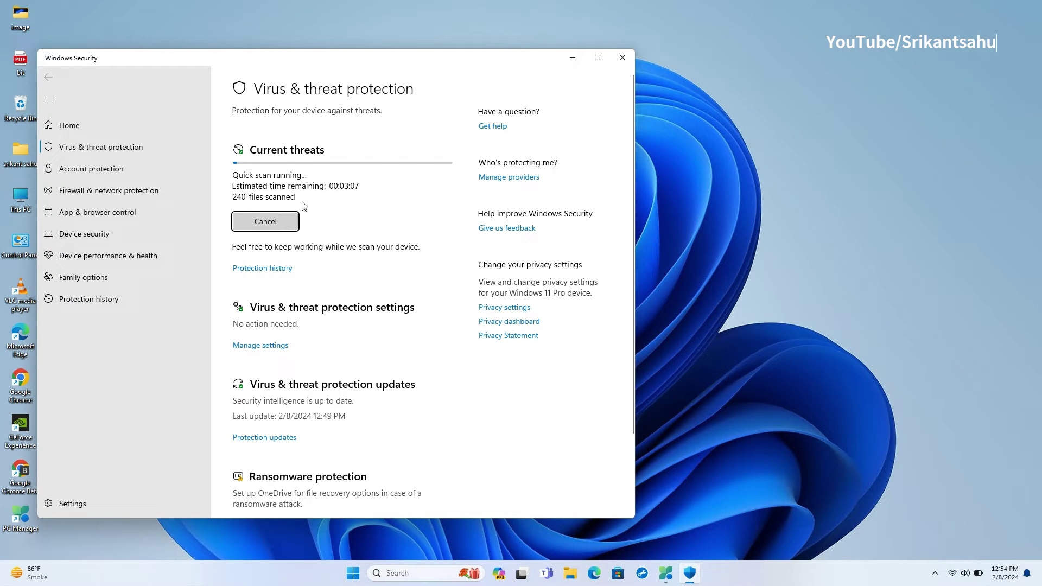
{"action": "left_click", "coordinate": [665, 574]}
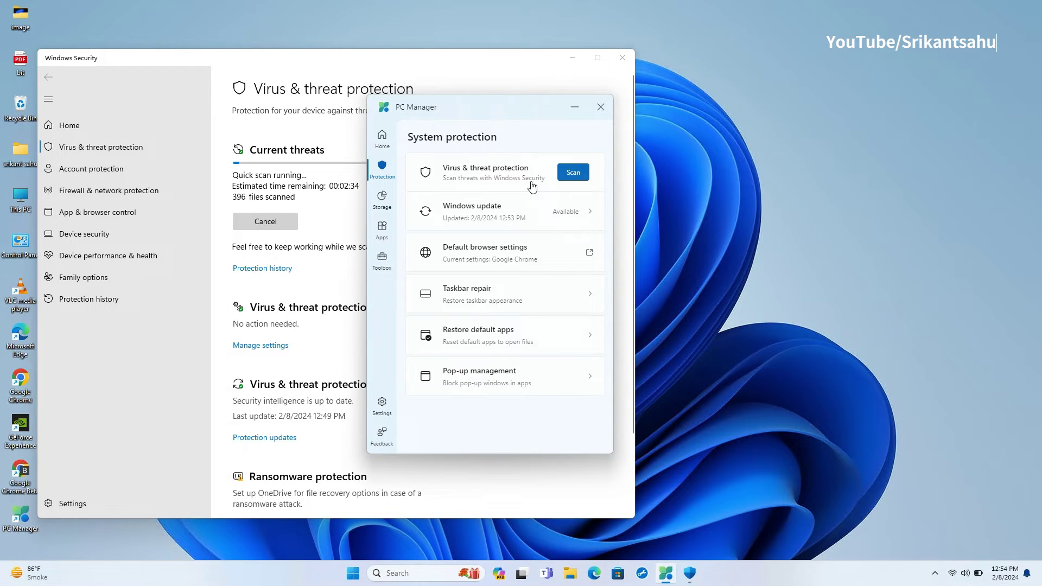
- Install the Security Intelligence Update from Windows update, then check for updates again
{"action": "left_click", "coordinate": [589, 217]}
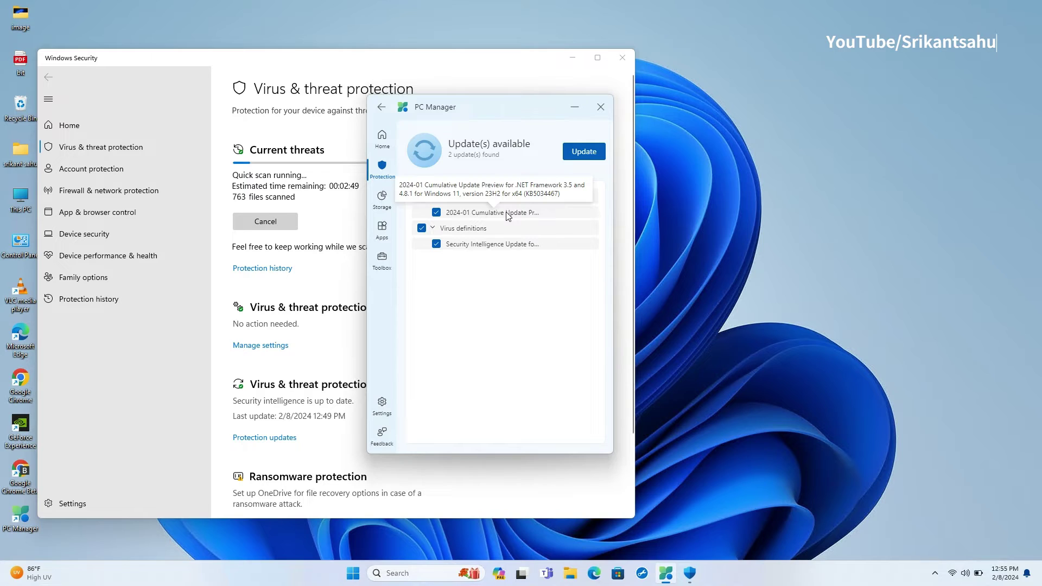
{"action": "left_click", "coordinate": [584, 152]}
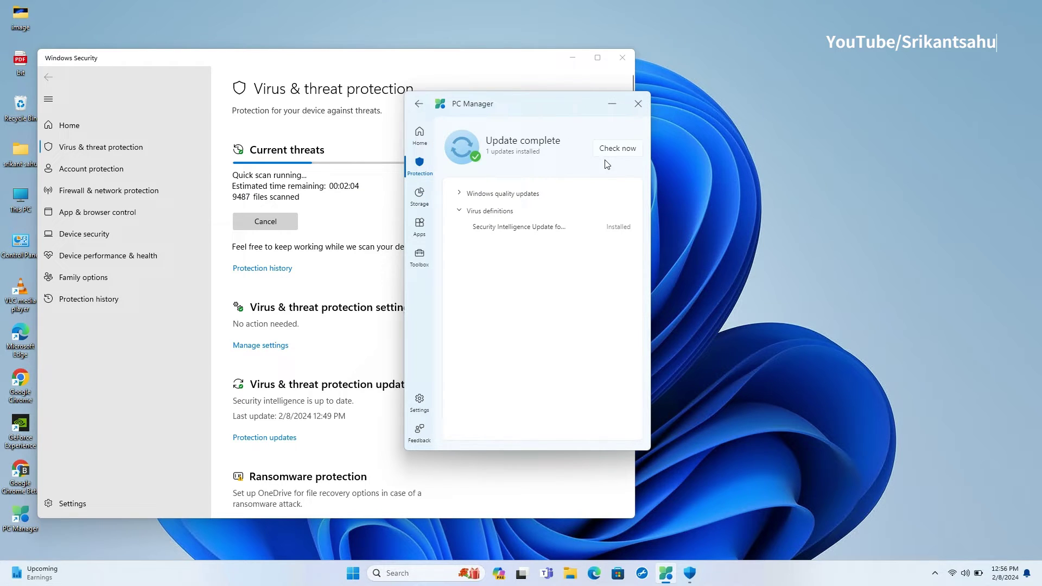
{"action": "left_click", "coordinate": [616, 154]}
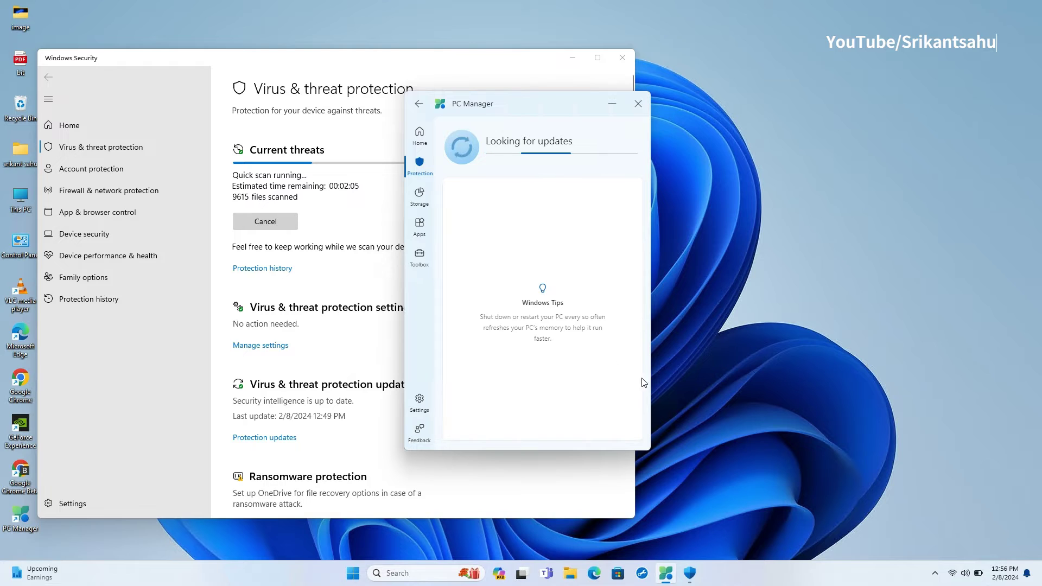
- Look through the taskbar repair and restore default apps pages under System protection
{"action": "left_click", "coordinate": [420, 136]}
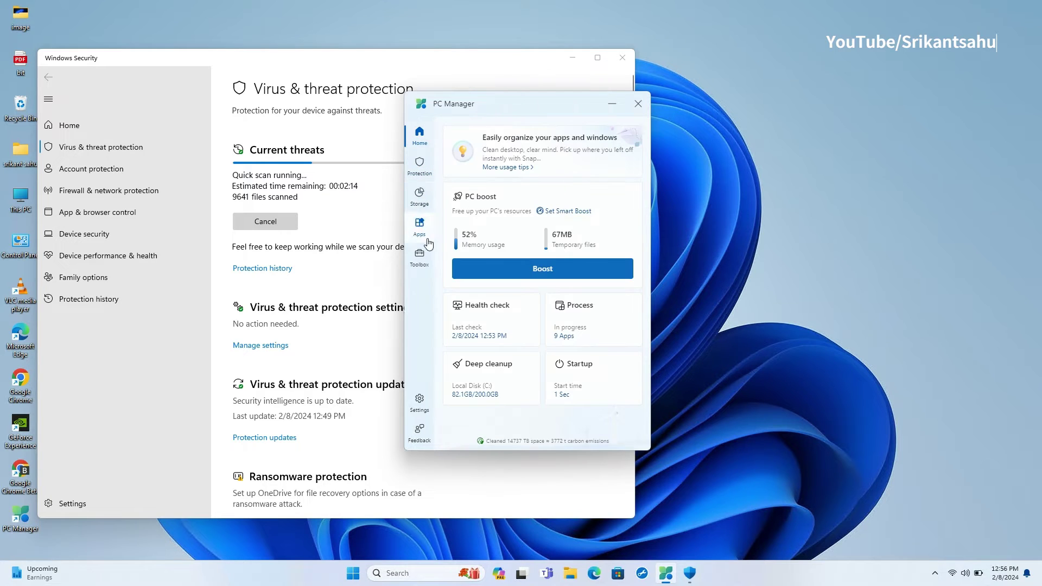
{"action": "left_click", "coordinate": [420, 166]}
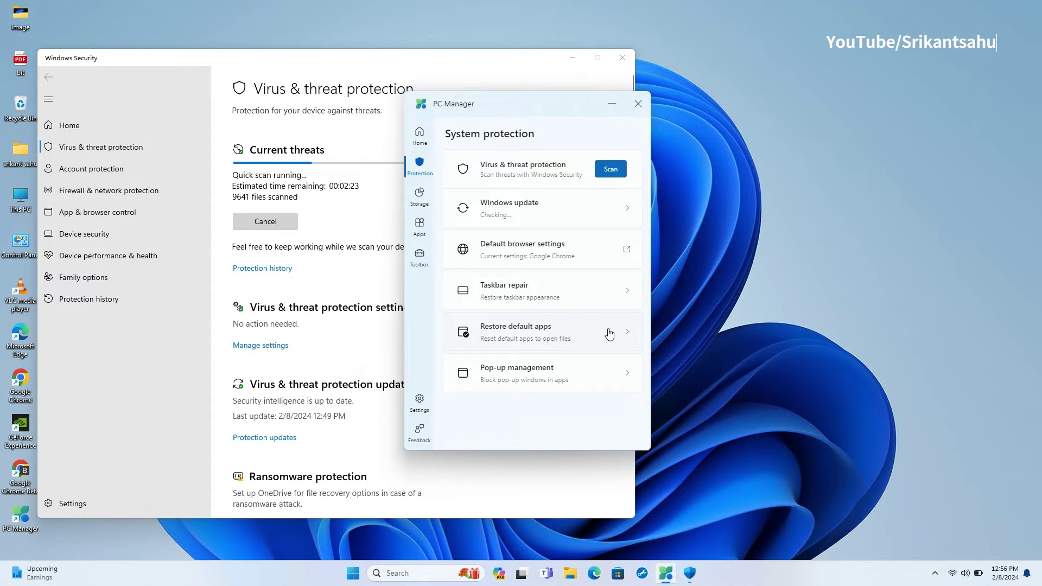
{"action": "left_click", "coordinate": [631, 295]}
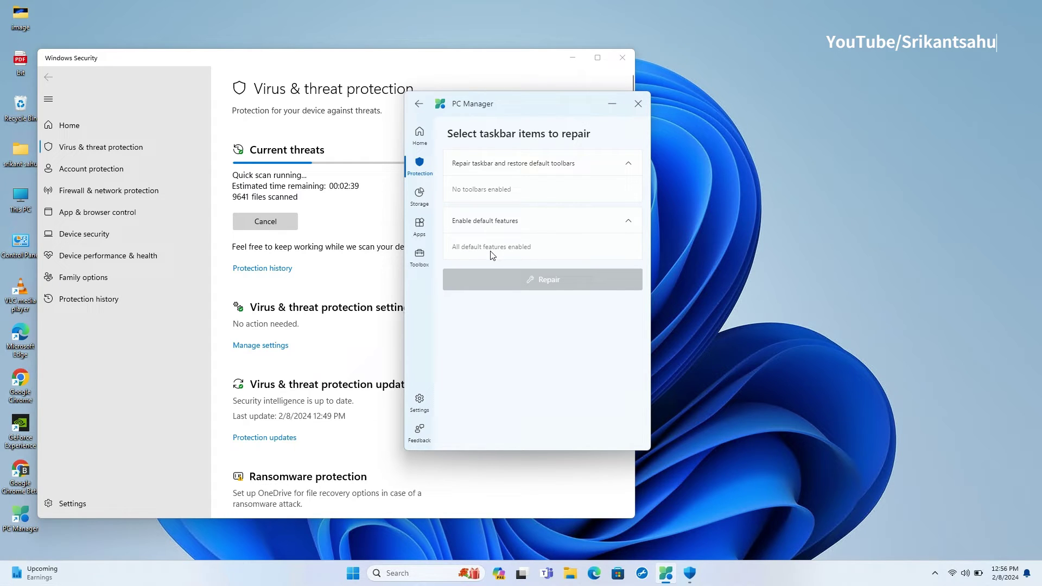
{"action": "left_click", "coordinate": [419, 166]}
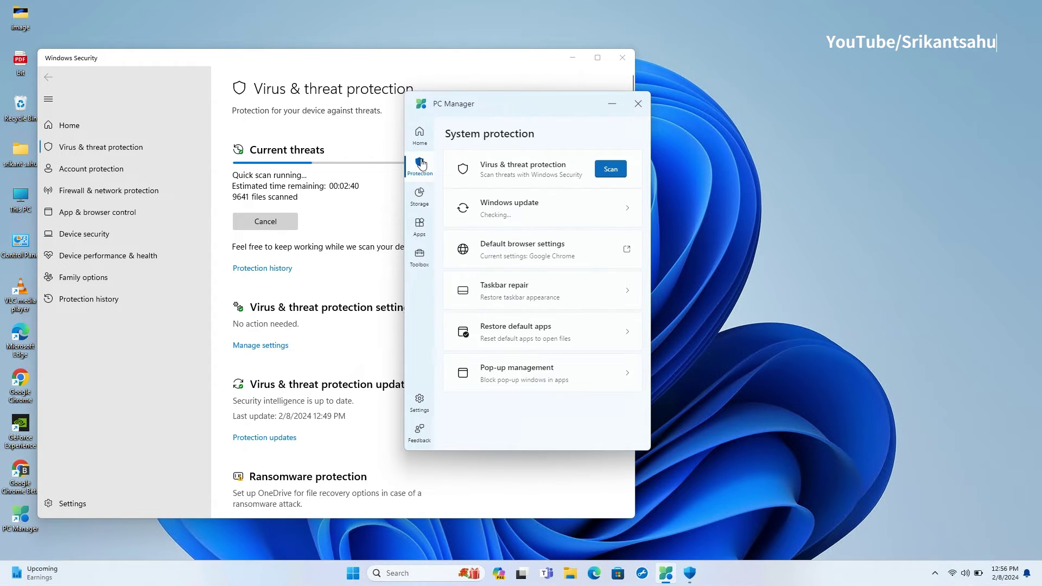
{"action": "left_click", "coordinate": [539, 339]}
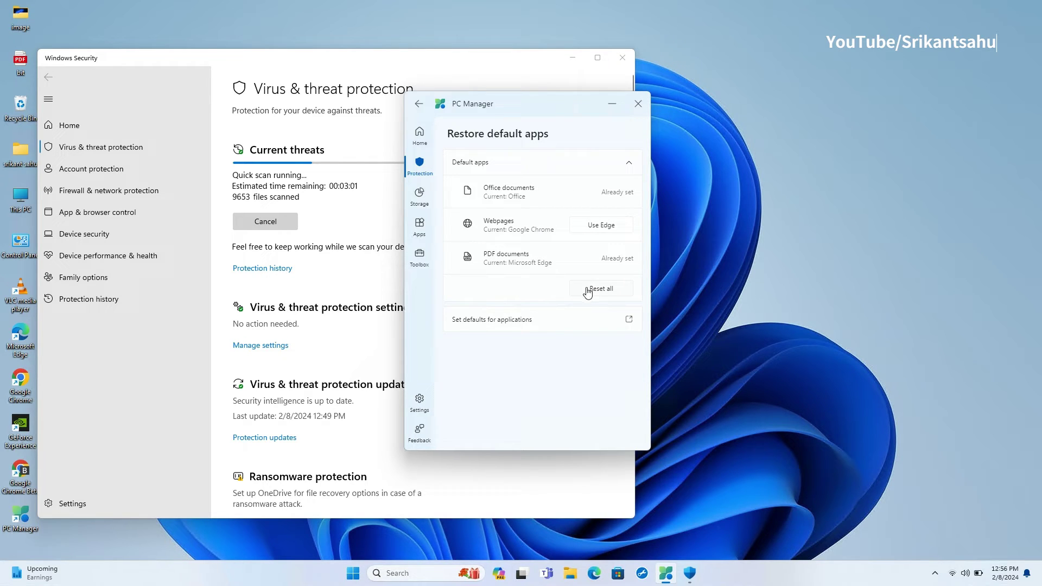
{"action": "left_click", "coordinate": [422, 171]}
- Turn on pop-up window blocking in pop-up management and return to the System protection overview
{"action": "left_click", "coordinate": [540, 375]}
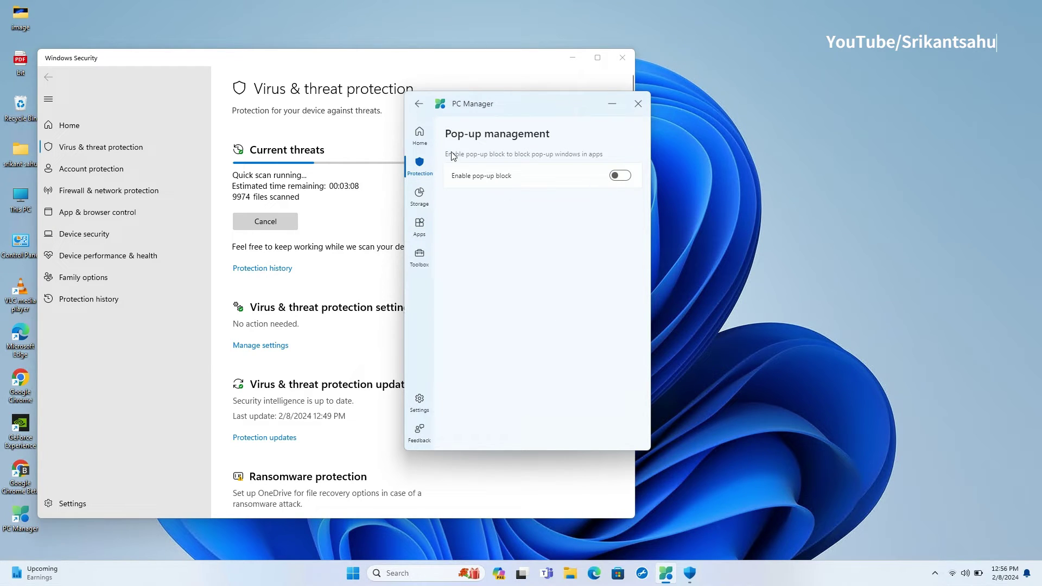
{"action": "left_click", "coordinate": [621, 176]}
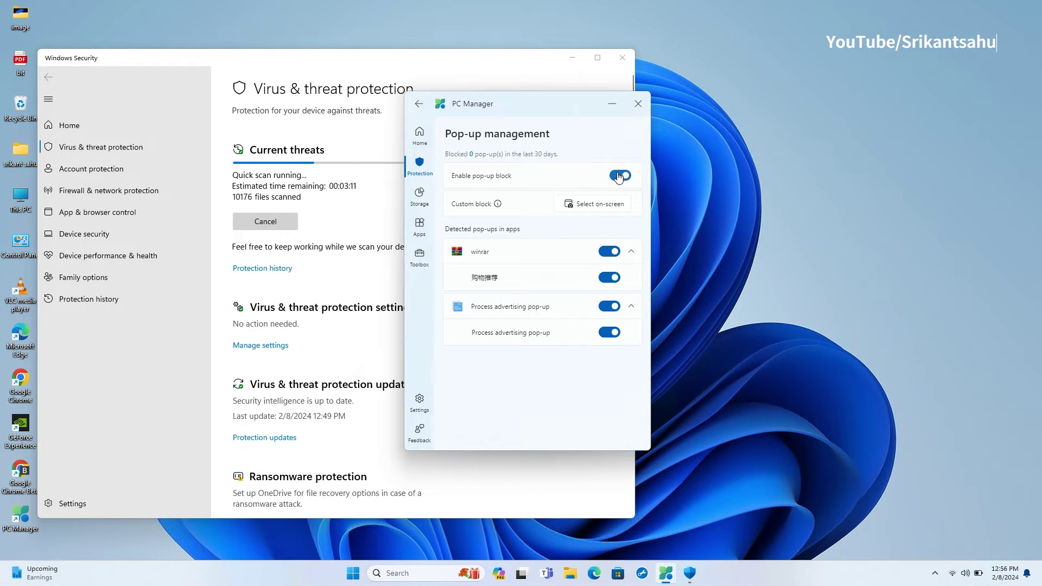
{"action": "left_click", "coordinate": [426, 168]}
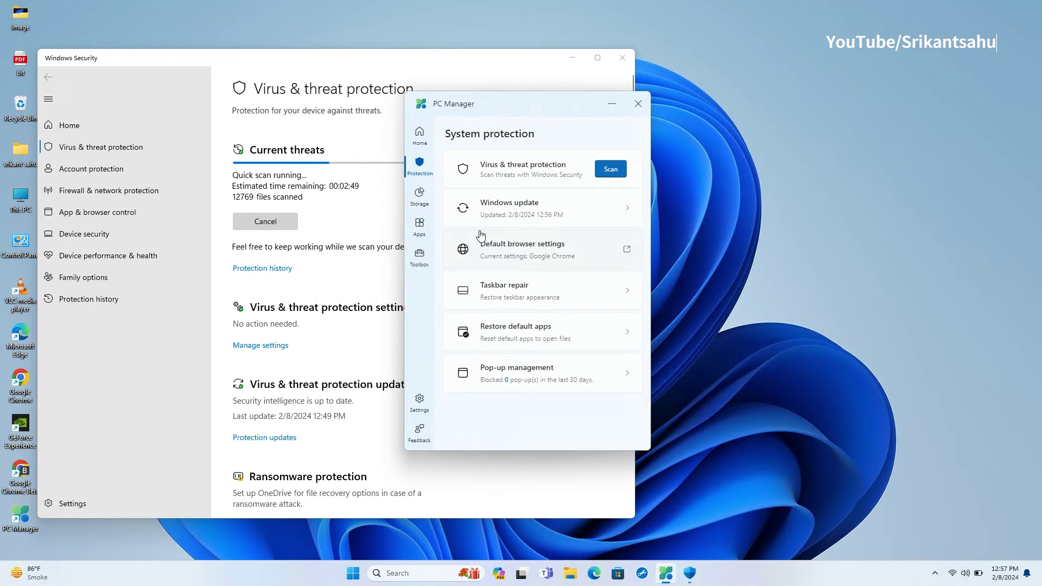
- Run a deep cleanup scan of drive C and clean the checked items, freeing 68.1 MB
{"action": "left_click", "coordinate": [421, 199]}
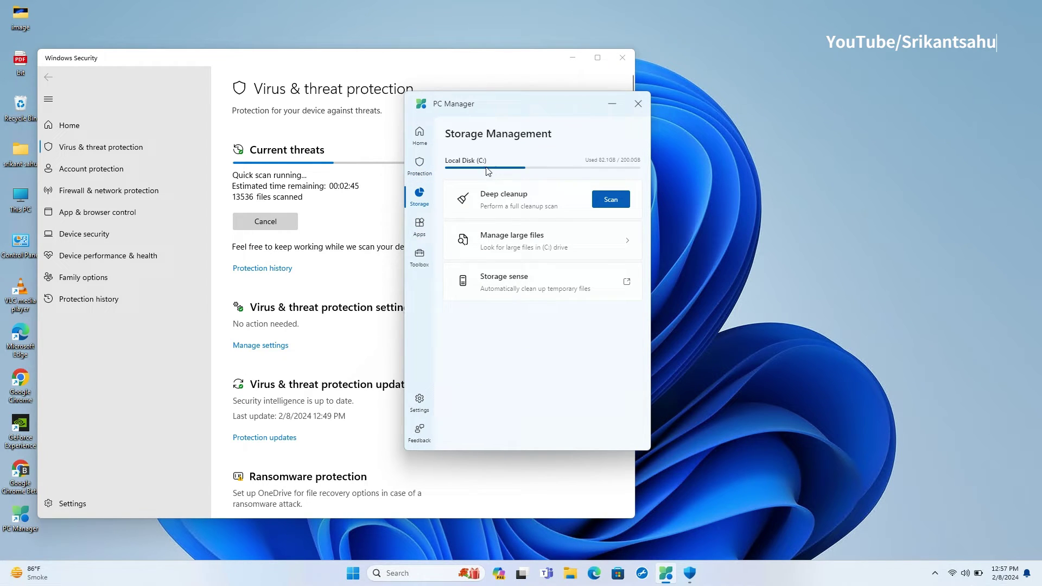
{"action": "left_click", "coordinate": [604, 202]}
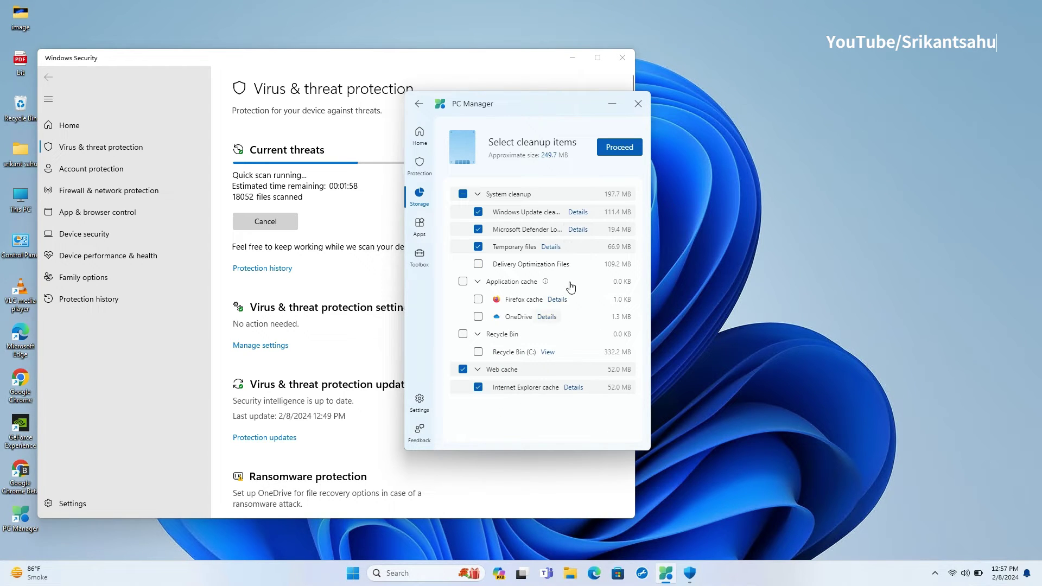
{"action": "left_click", "coordinate": [614, 150]}
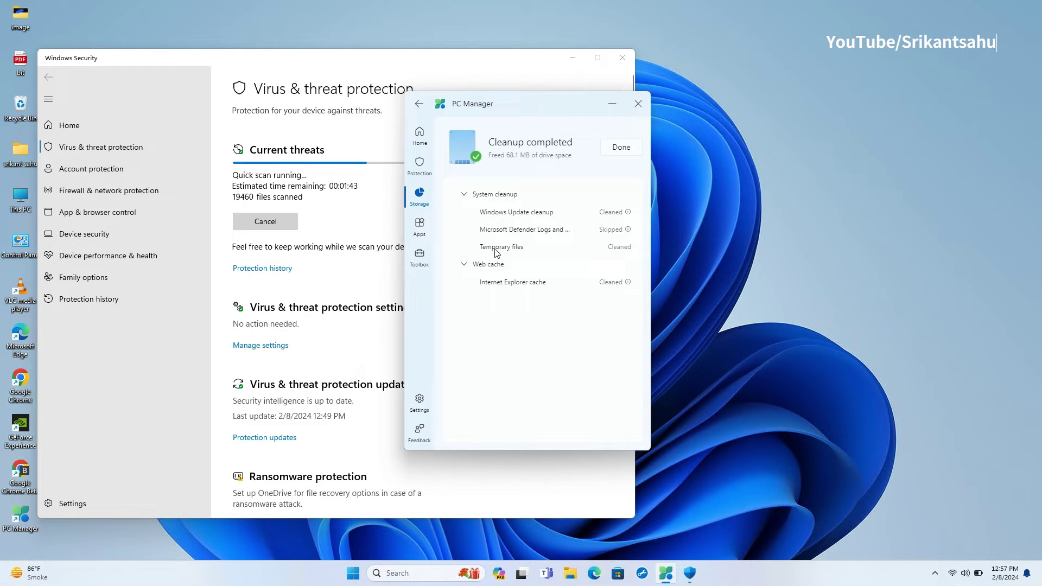
{"action": "left_click", "coordinate": [419, 197]}
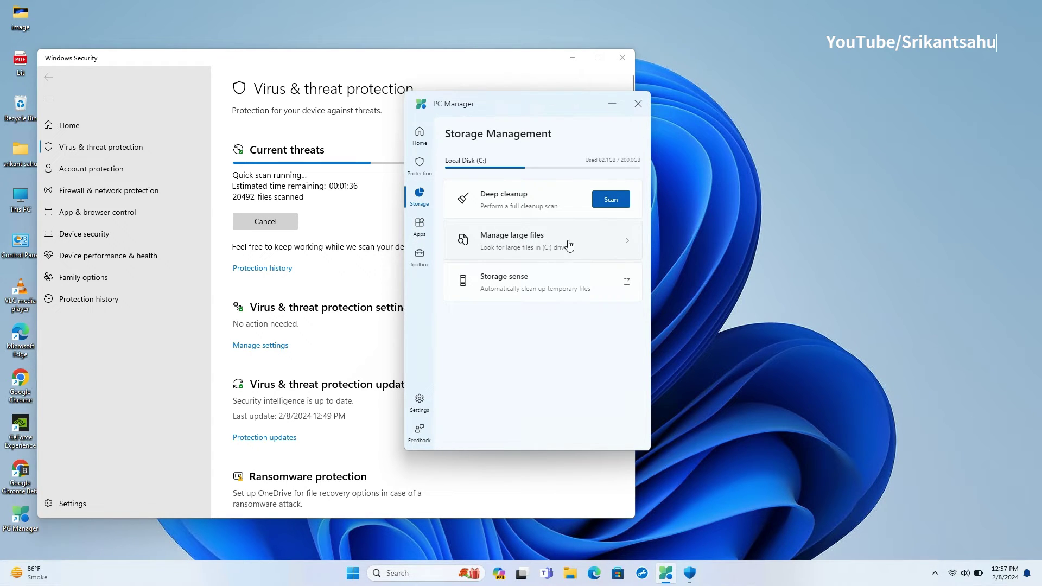
- List files on drive C larger than 100 MB in File Explorer, then return to Storage
{"action": "left_click", "coordinate": [615, 244]}
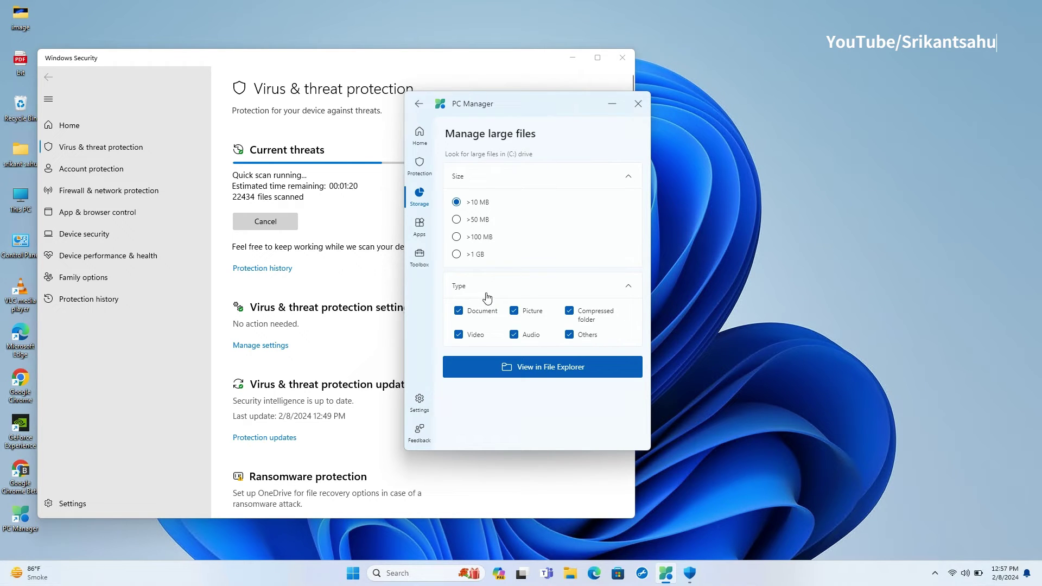
{"action": "left_click", "coordinate": [456, 237]}
{"action": "left_click", "coordinate": [551, 371]}
{"action": "left_click", "coordinate": [419, 103]}
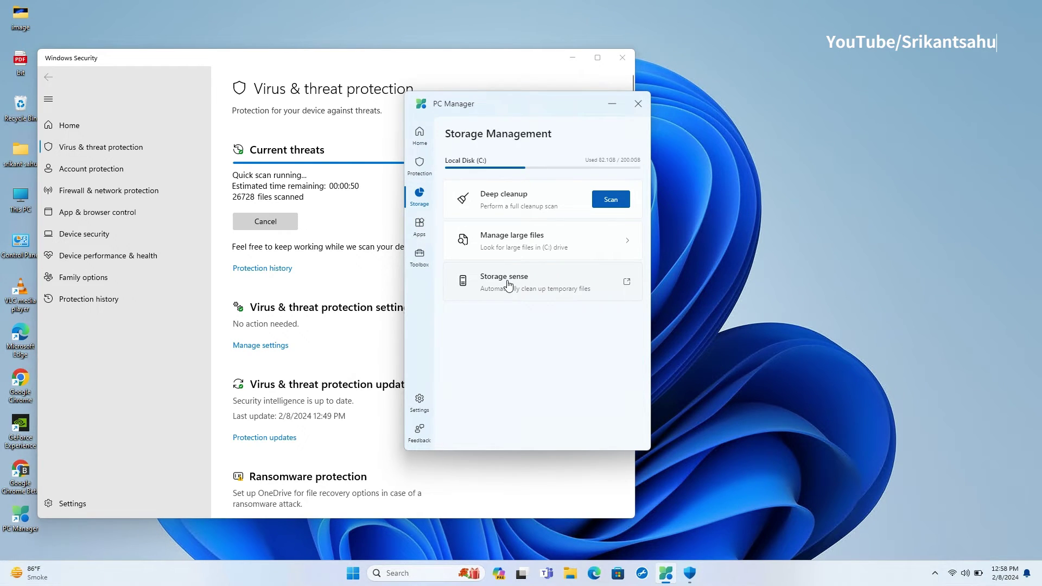
- Run Storage Sense now in Windows Settings to reclaim 333 MB, then close Settings
{"action": "left_click", "coordinate": [507, 285]}
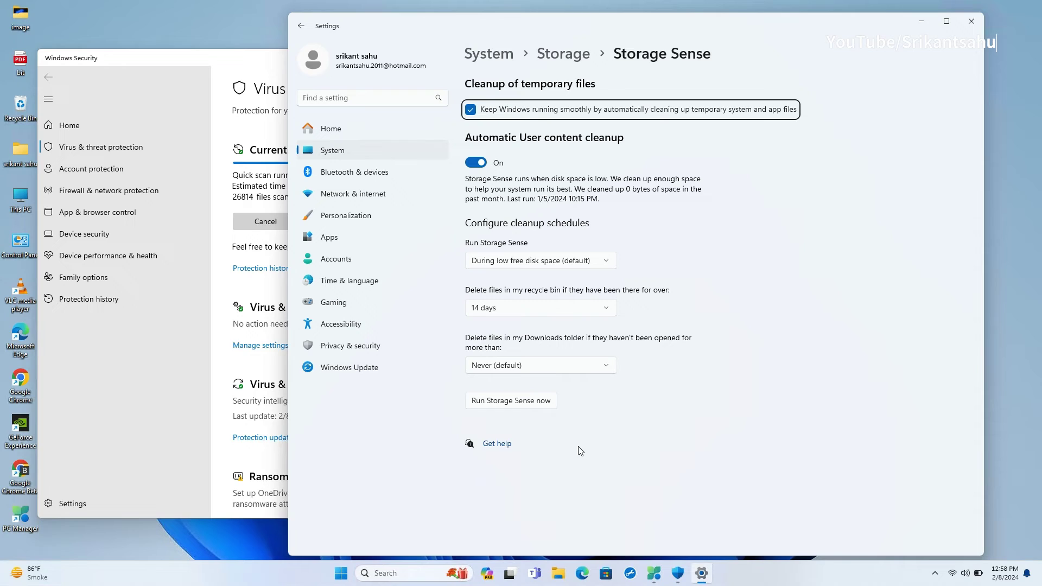
{"action": "left_click", "coordinate": [520, 401]}
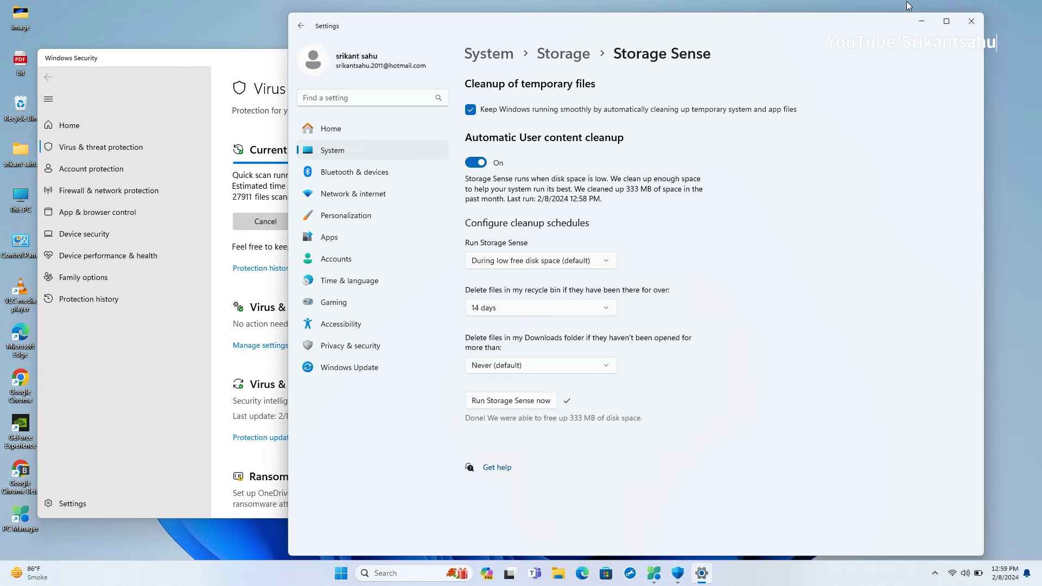
{"action": "left_click", "coordinate": [972, 21]}
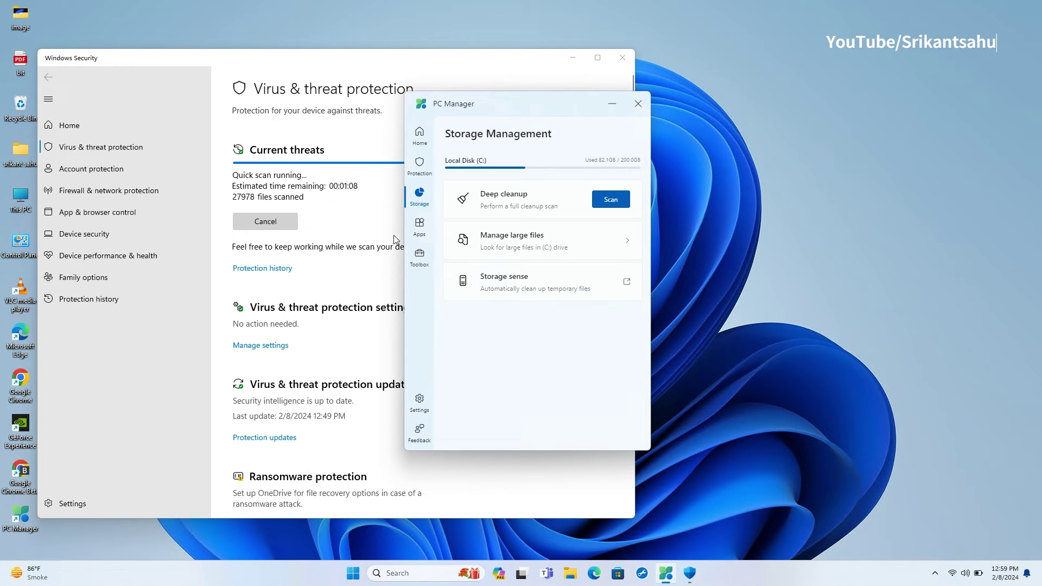
- End the Microsoft SharePoint process in Process management, leaving seven apps running
{"action": "left_click", "coordinate": [419, 227]}
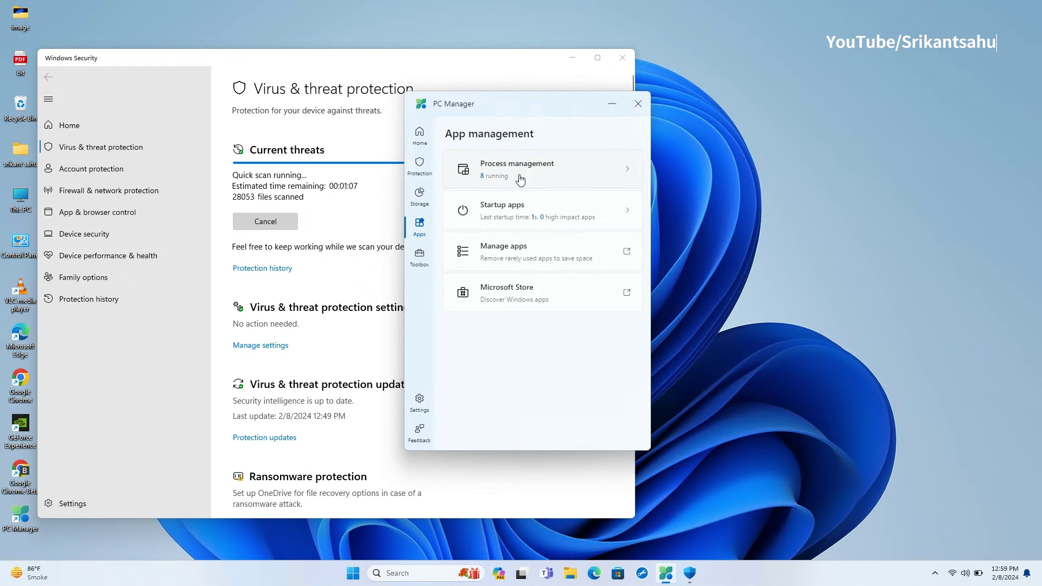
{"action": "left_click", "coordinate": [627, 174]}
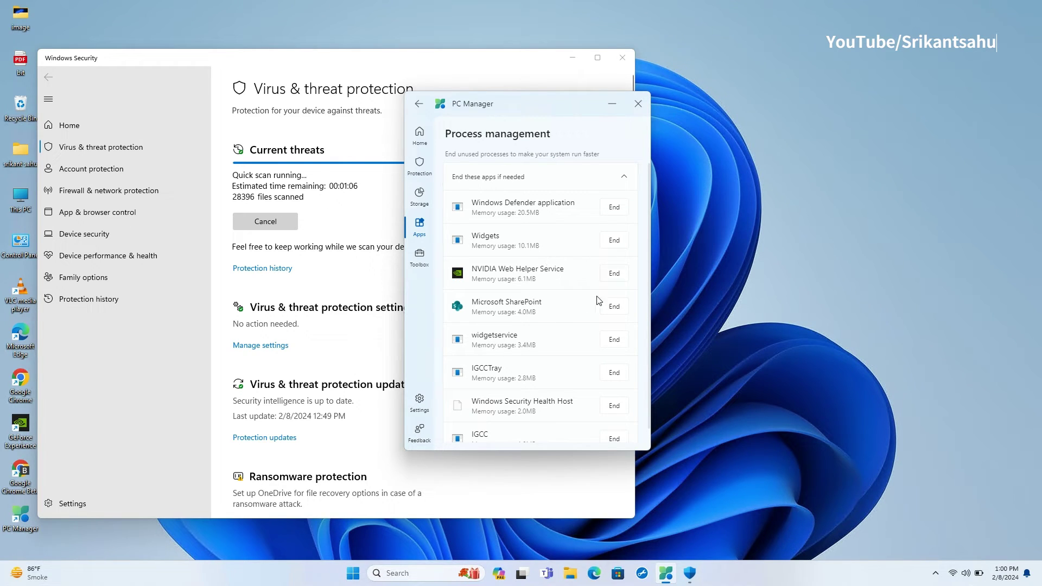
{"action": "scroll", "coordinate": [537, 331], "scroll_direction": "down", "scroll_amount": 1}
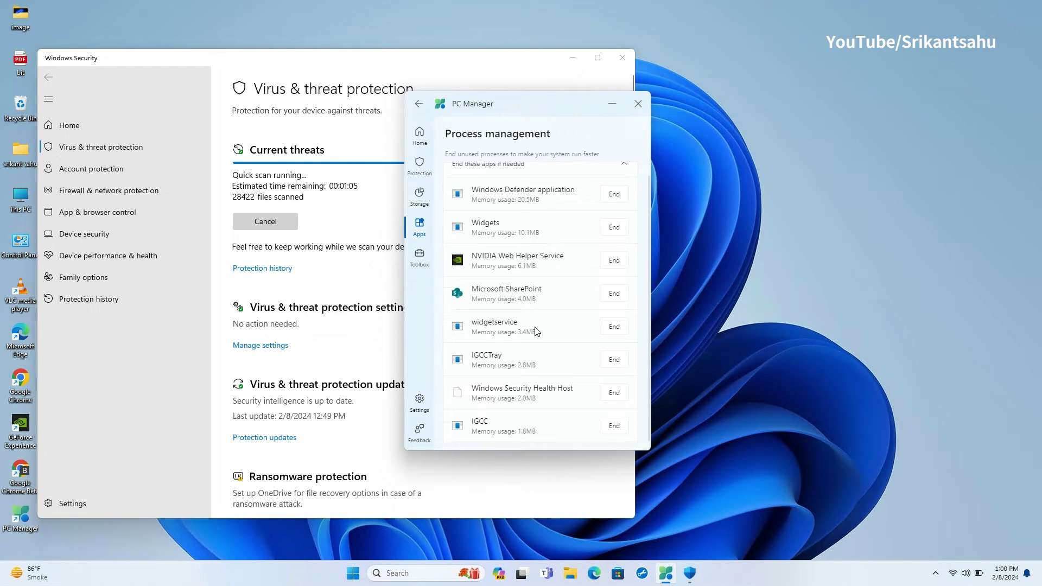
{"action": "left_click", "coordinate": [613, 294]}
{"action": "left_click", "coordinate": [481, 304]}
{"action": "scroll", "coordinate": [581, 374], "scroll_direction": "down", "scroll_amount": 1}
{"action": "scroll", "coordinate": [581, 380], "scroll_direction": "up", "scroll_amount": 1}
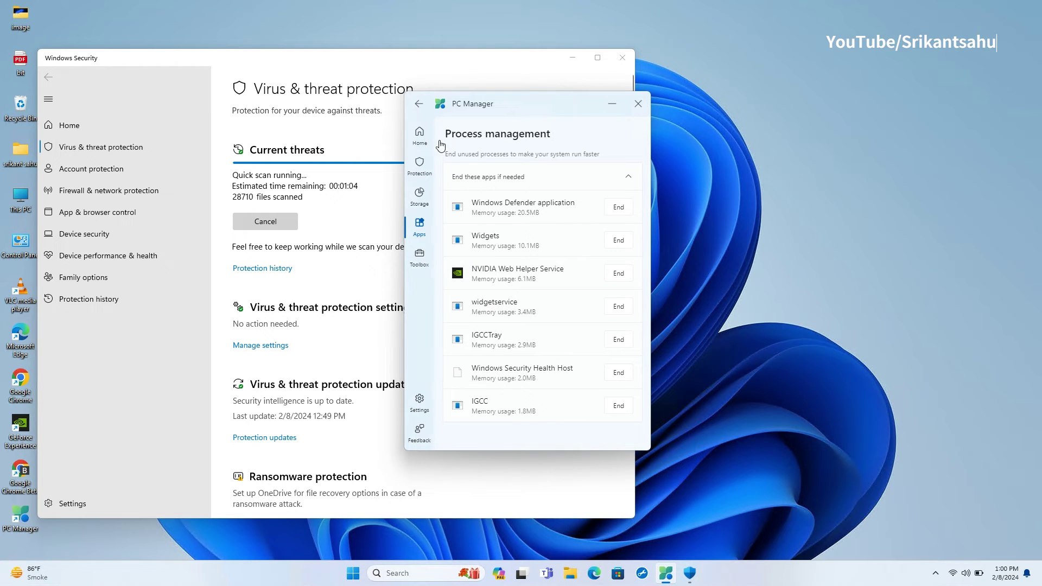
- Review the Startup apps list from App management
{"action": "left_click", "coordinate": [418, 103]}
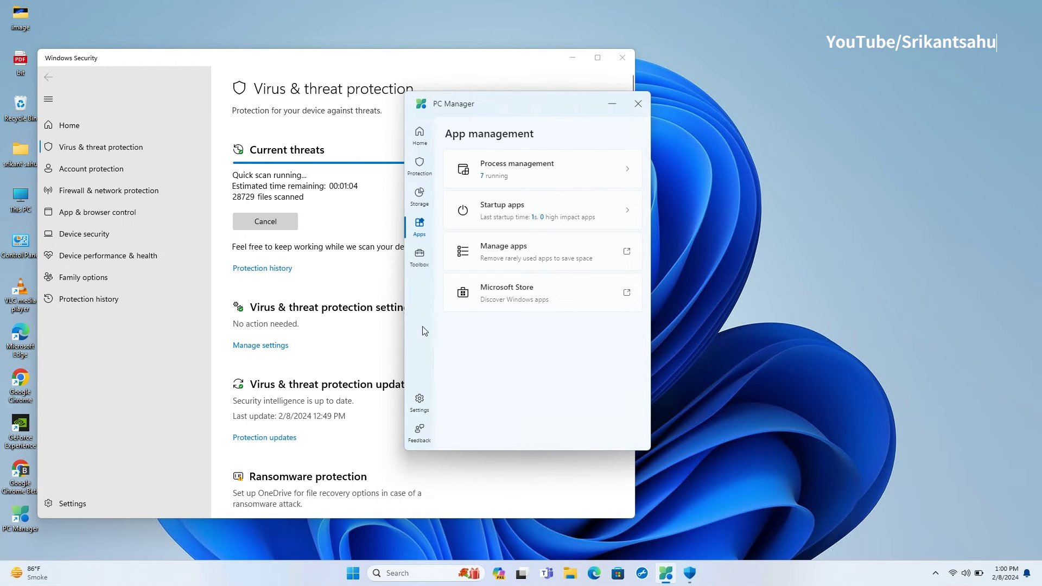
{"action": "left_click", "coordinate": [530, 216]}
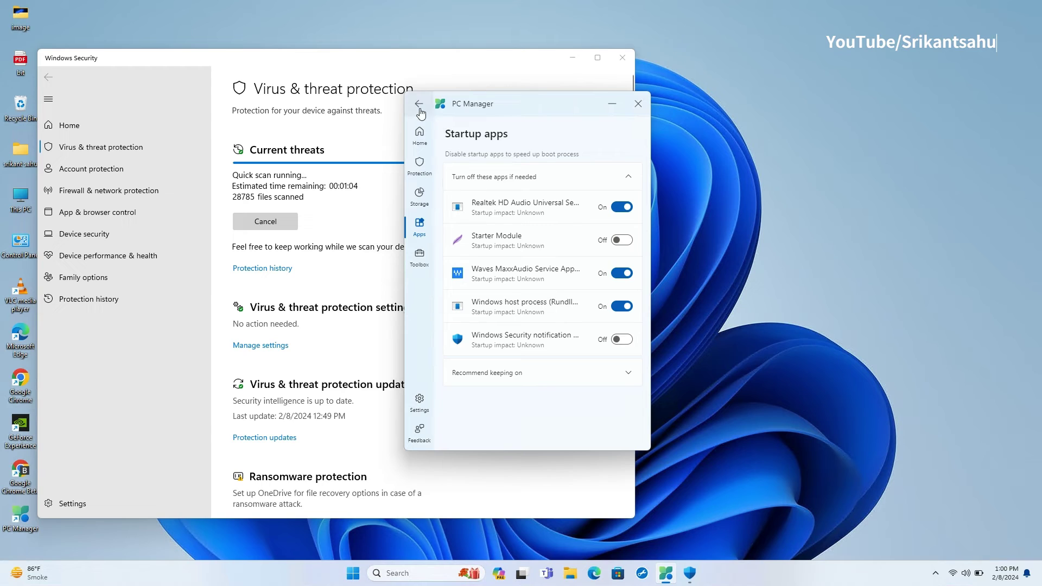
{"action": "left_click", "coordinate": [418, 105]}
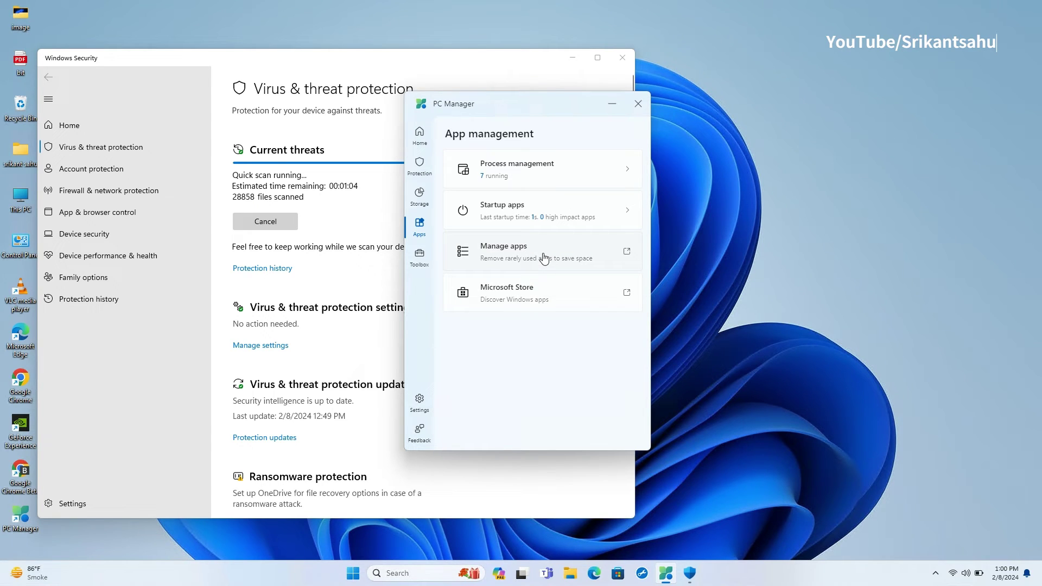
{"action": "left_click", "coordinate": [545, 259]}
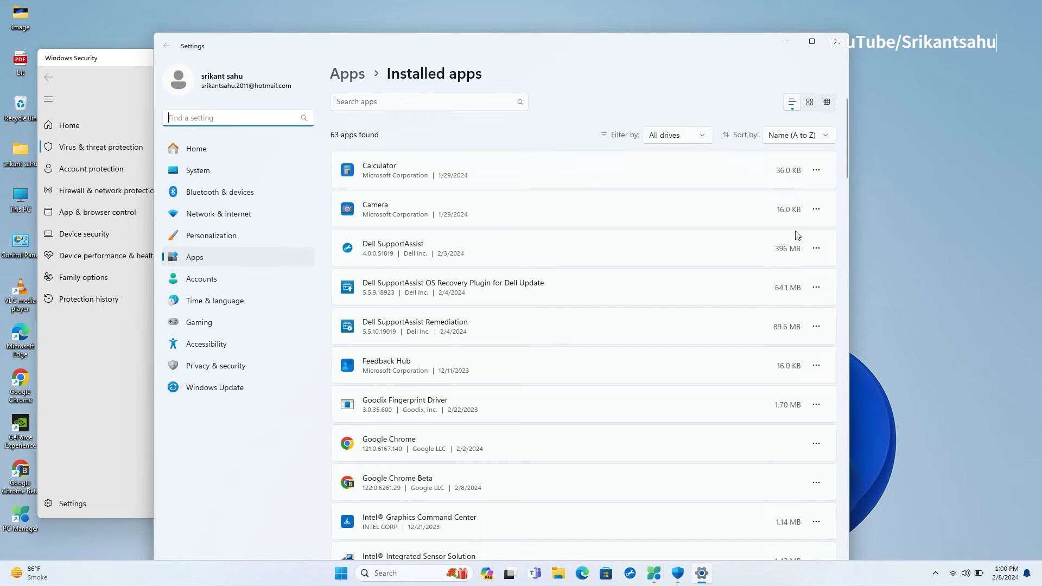
{"action": "left_click", "coordinate": [816, 170]}
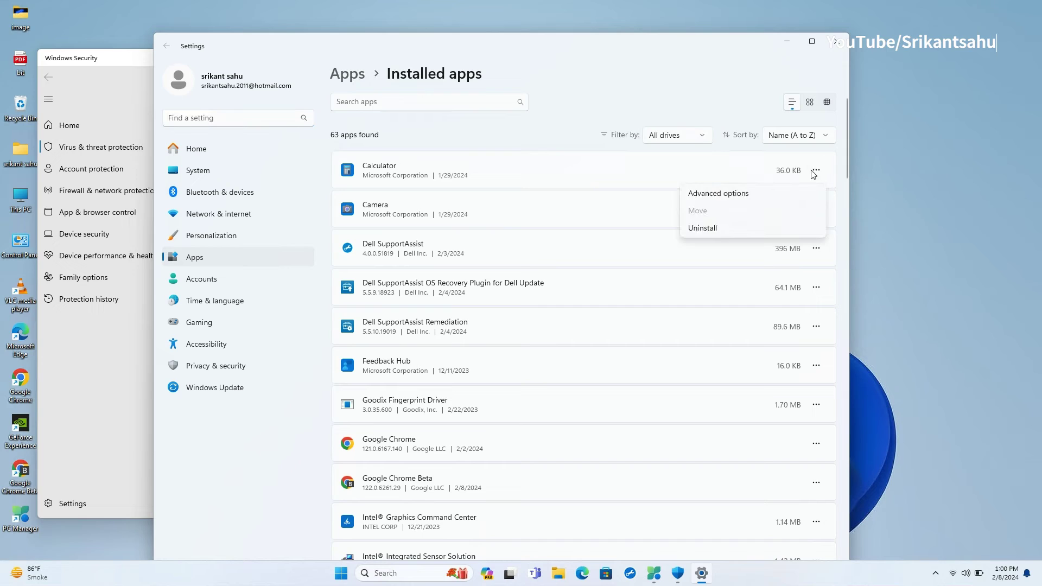
{"action": "left_click", "coordinate": [718, 194]}
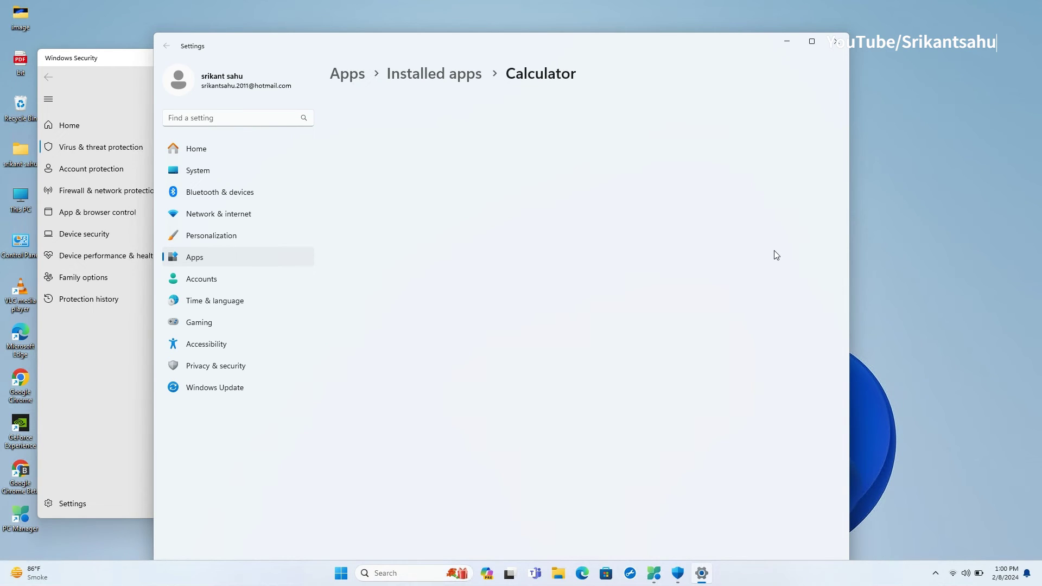
{"action": "scroll", "coordinate": [560, 336], "scroll_direction": "down", "scroll_amount": 5}
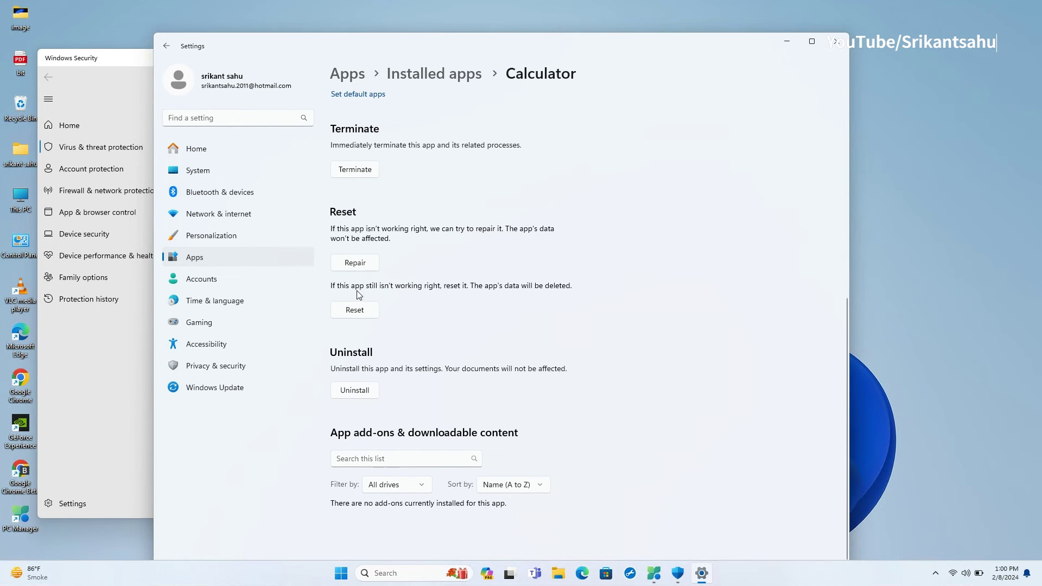
{"action": "left_click", "coordinate": [836, 42]}
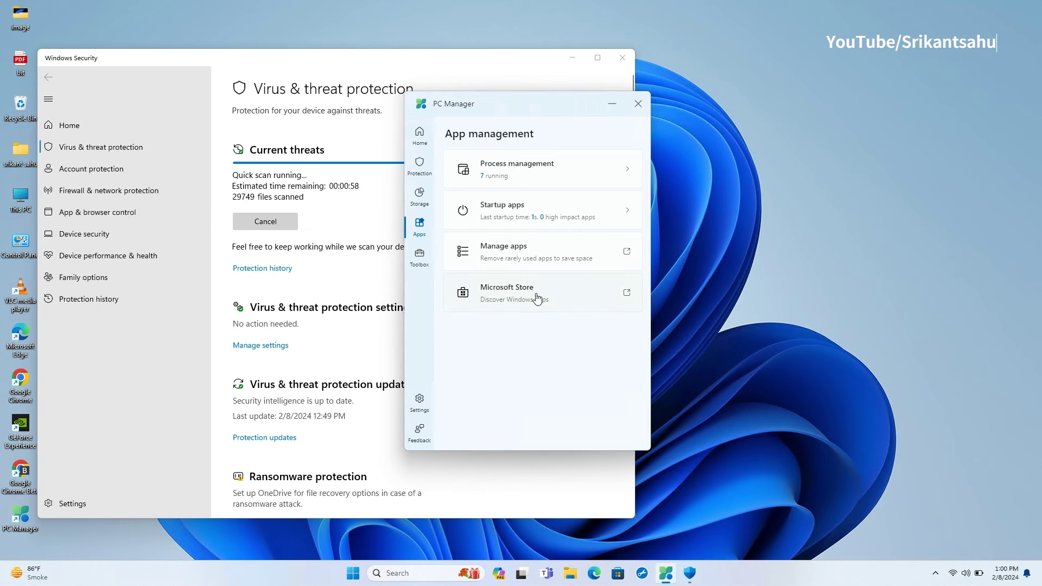
{"action": "left_click", "coordinate": [613, 270]}
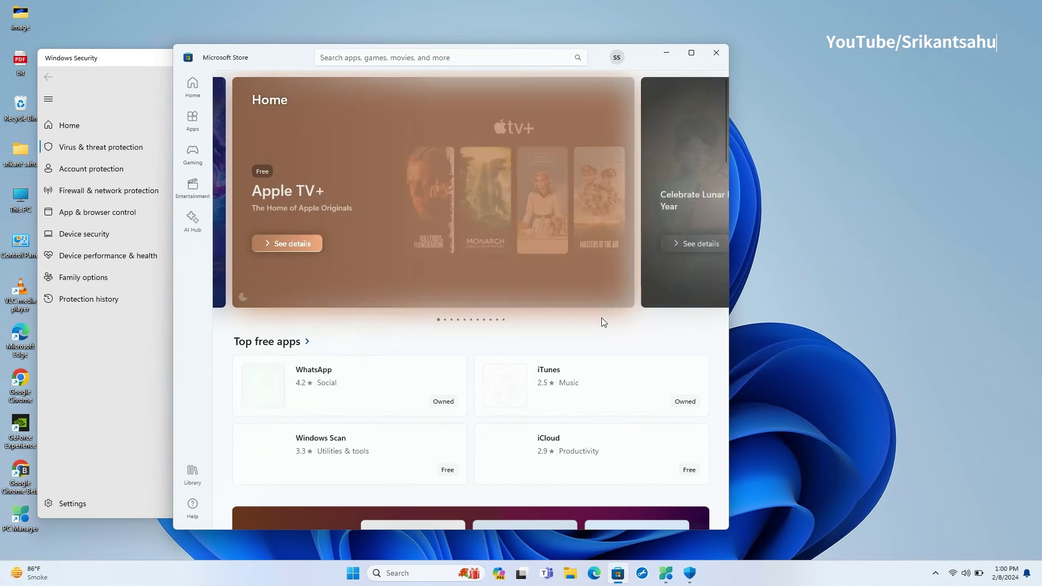
{"action": "left_click", "coordinate": [717, 52]}
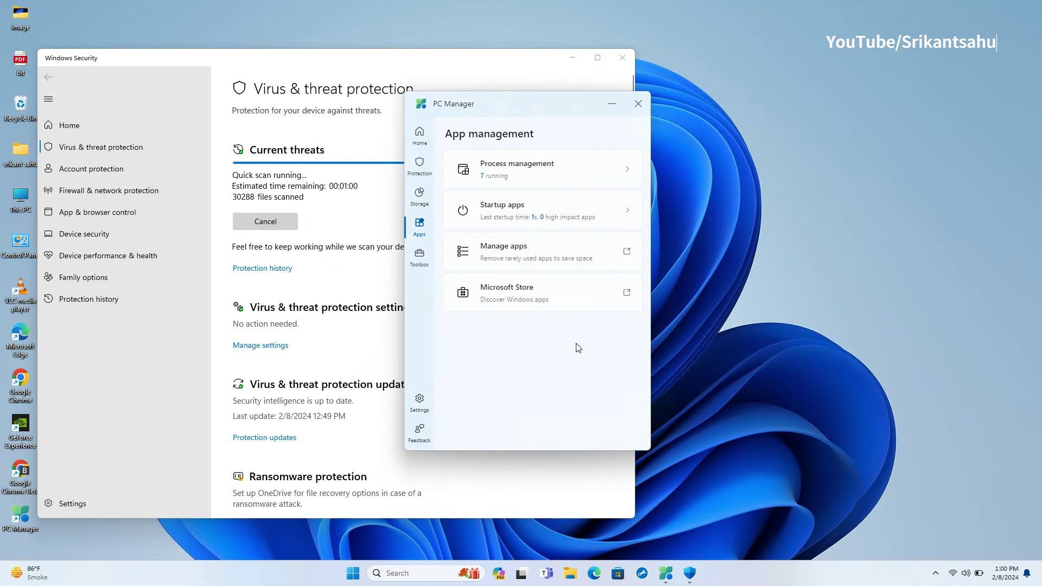
- Switch on the Toolbox desktop toolbar and drag it to the right of the PC Manager window
{"action": "left_click", "coordinate": [419, 257]}
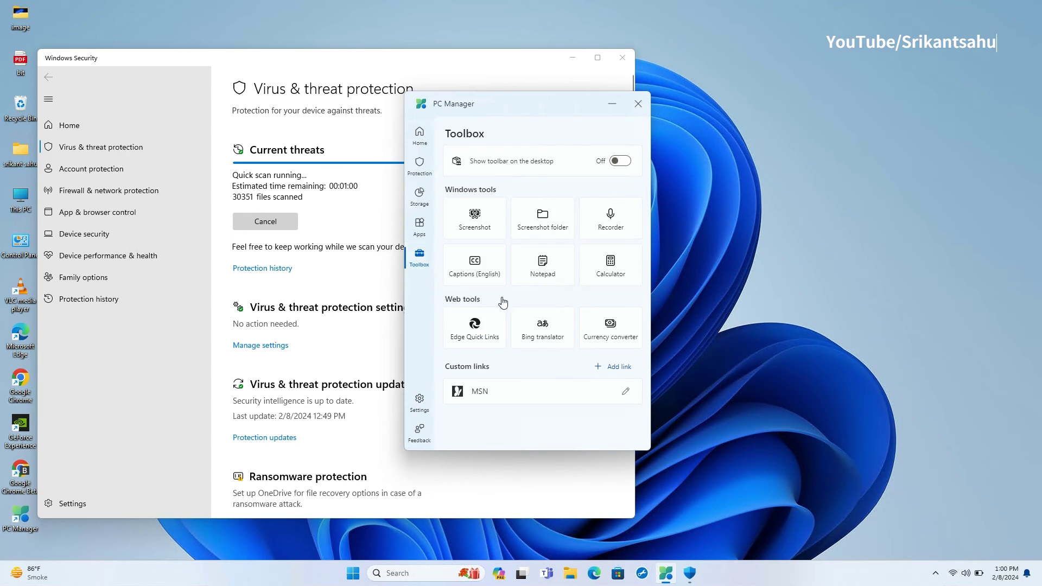
{"action": "left_click", "coordinate": [622, 162]}
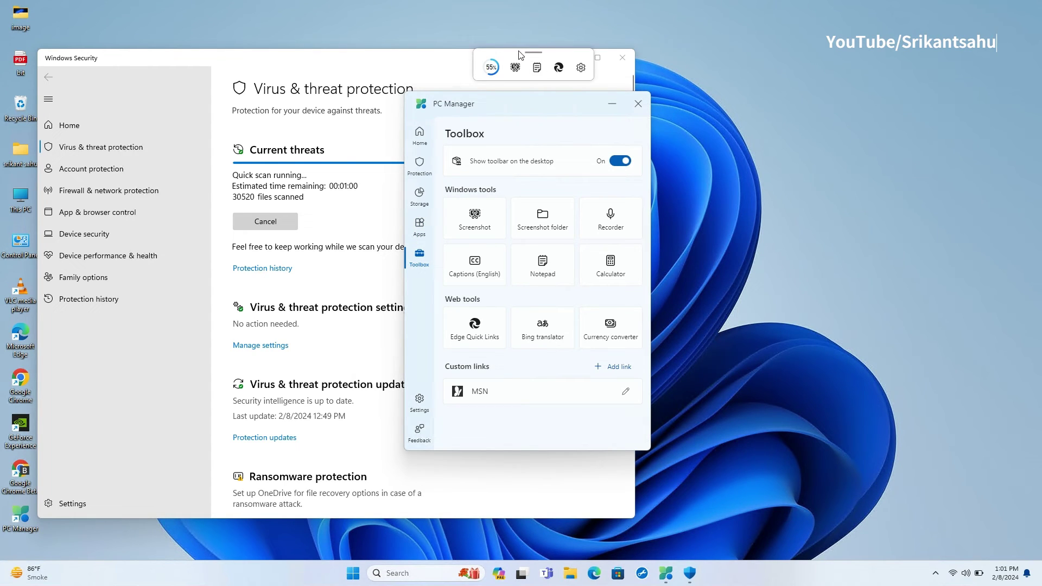
{"action": "left_click_drag", "start_coordinate": [520, 57], "coordinate": [747, 156]}
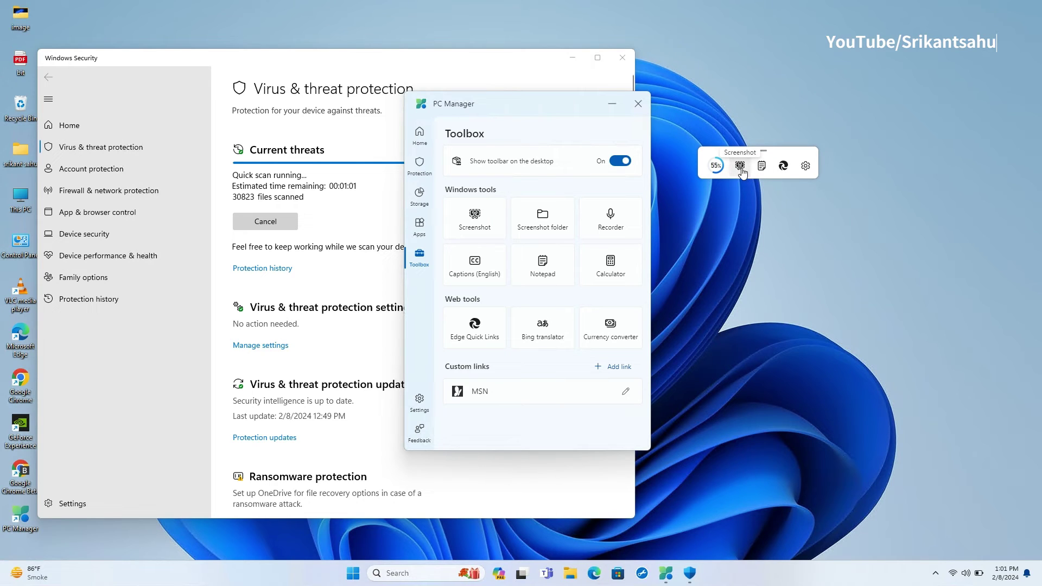
{"action": "left_click", "coordinate": [806, 167]}
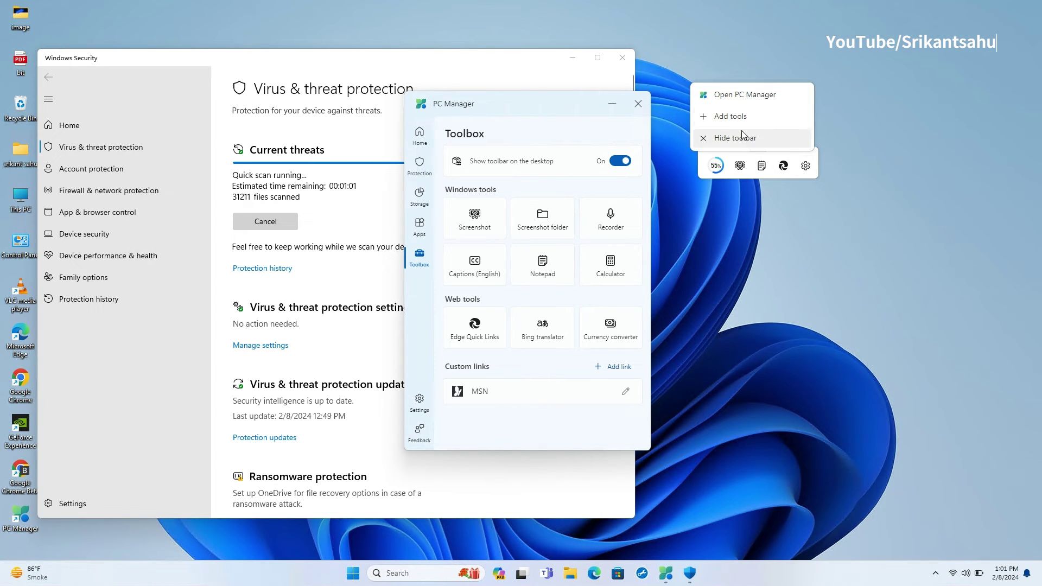
{"action": "left_click", "coordinate": [748, 224]}
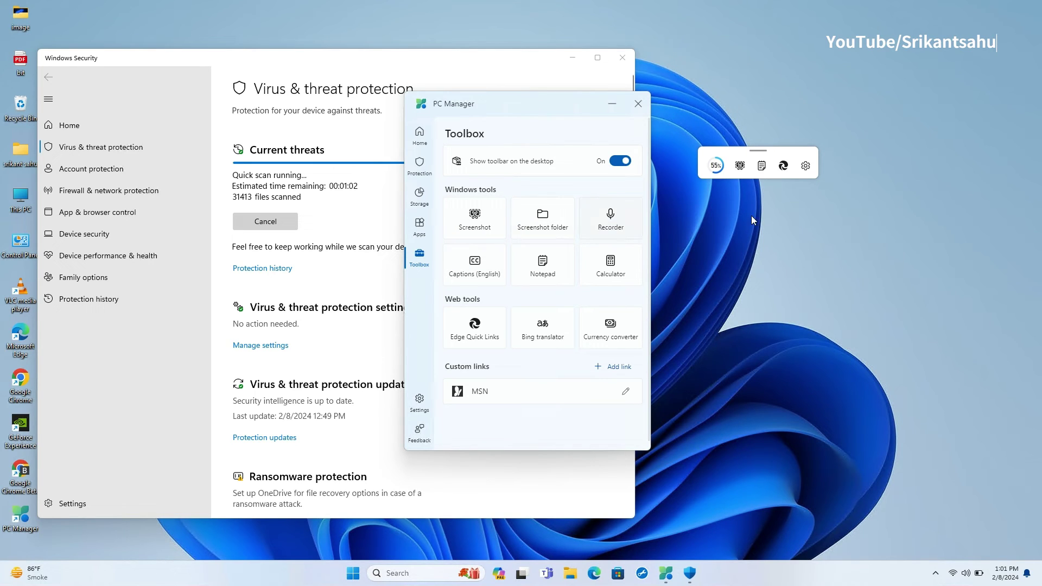
- Add Recorder and Calculator to the floating toolbar, adding then removing Screenshot folder
{"action": "left_click", "coordinate": [806, 166]}
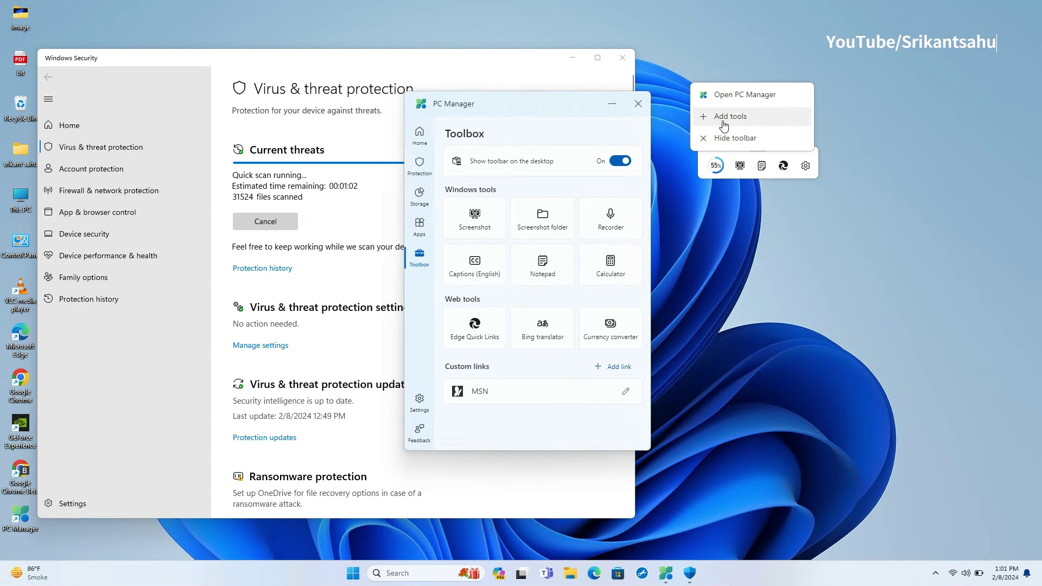
{"action": "left_click", "coordinate": [722, 121]}
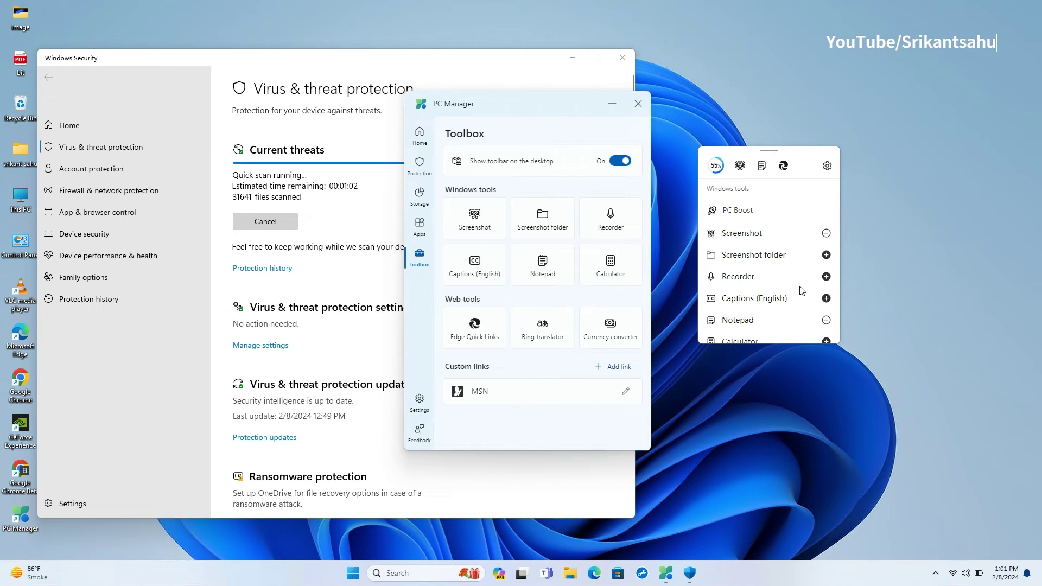
{"action": "left_click", "coordinate": [827, 278]}
{"action": "scroll", "coordinate": [801, 300], "scroll_direction": "down", "scroll_amount": 2}
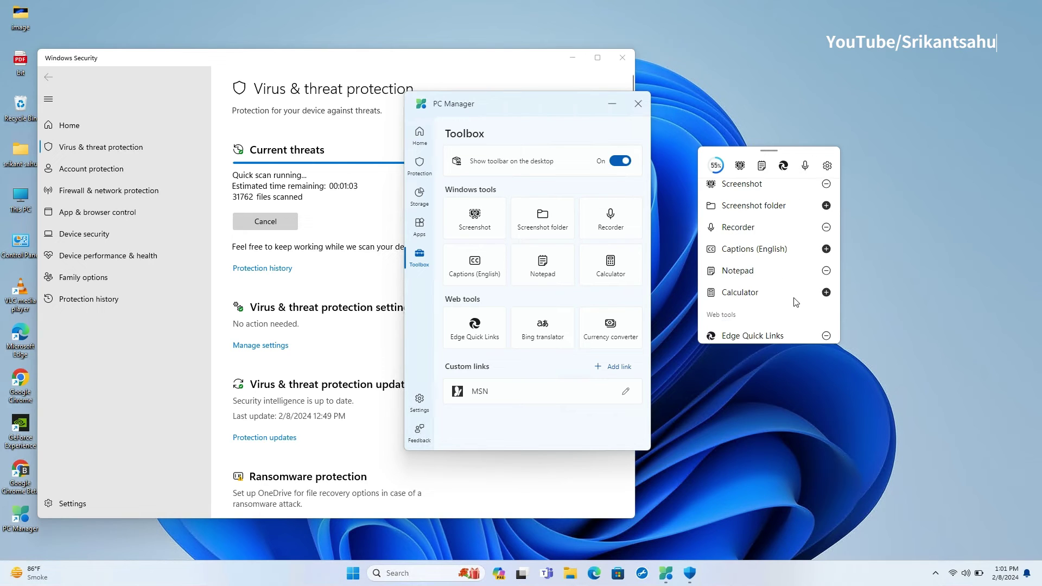
{"action": "left_click", "coordinate": [826, 292]}
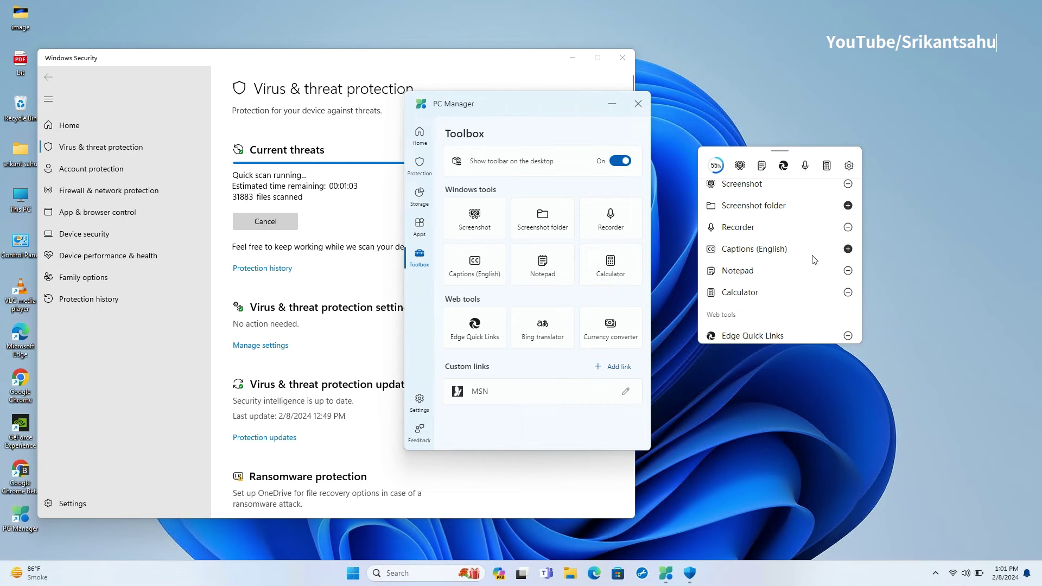
{"action": "scroll", "coordinate": [797, 267], "scroll_direction": "down", "scroll_amount": 4}
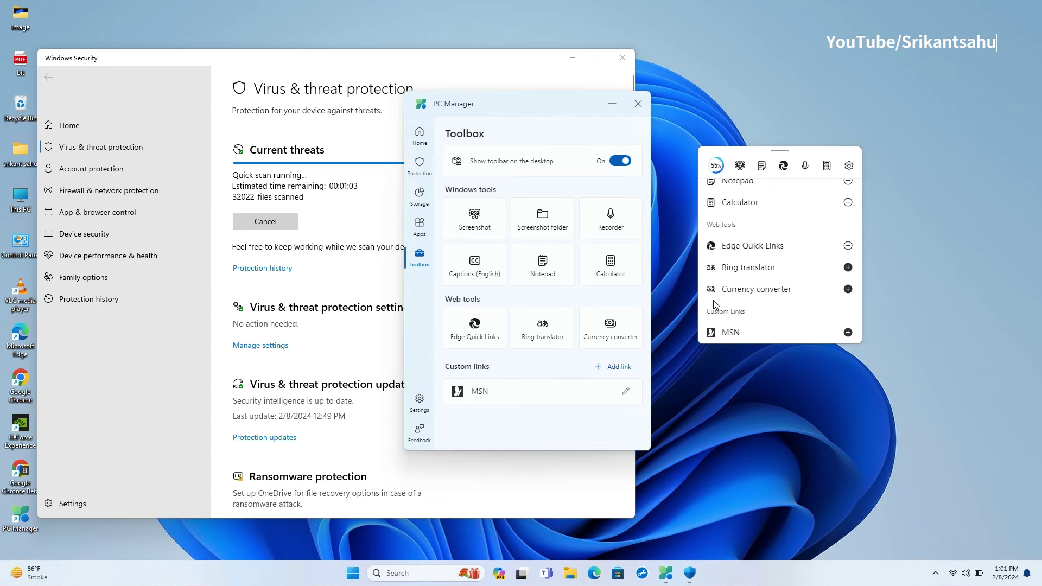
{"action": "scroll", "coordinate": [798, 261], "scroll_direction": "up", "scroll_amount": 6}
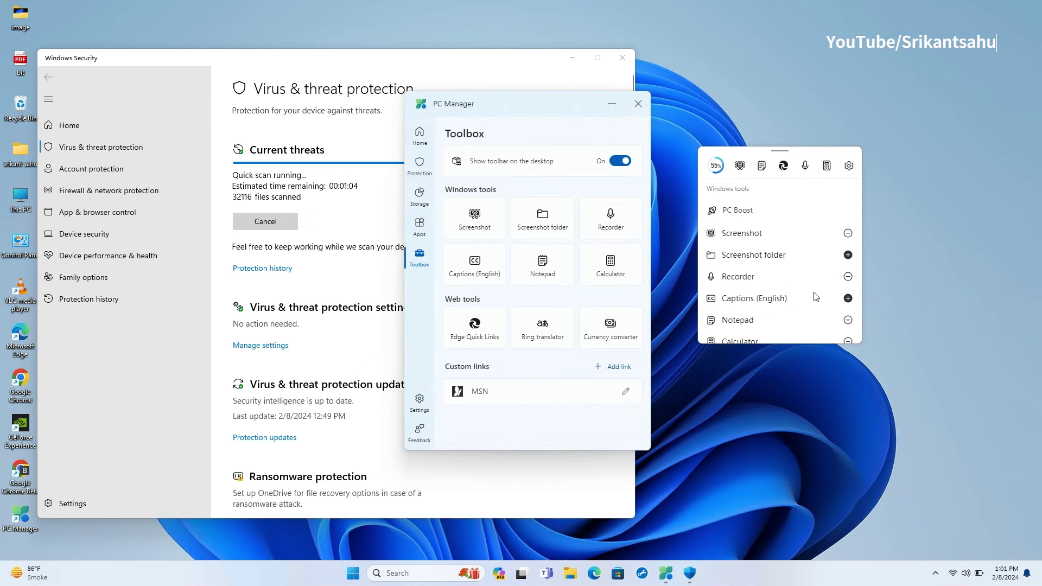
{"action": "left_click", "coordinate": [848, 256]}
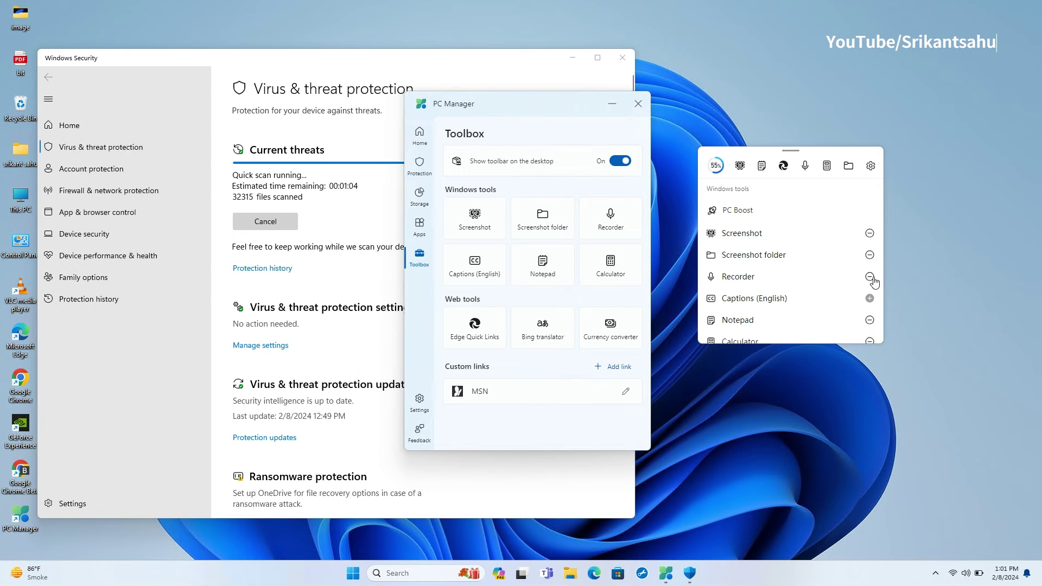
{"action": "left_click", "coordinate": [868, 257]}
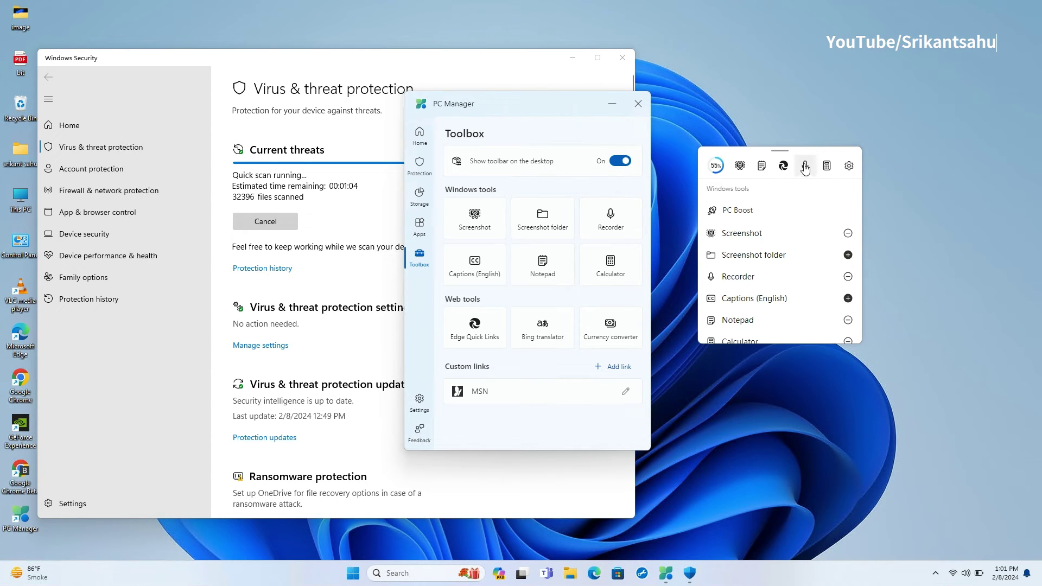
{"action": "left_click", "coordinate": [849, 166]}
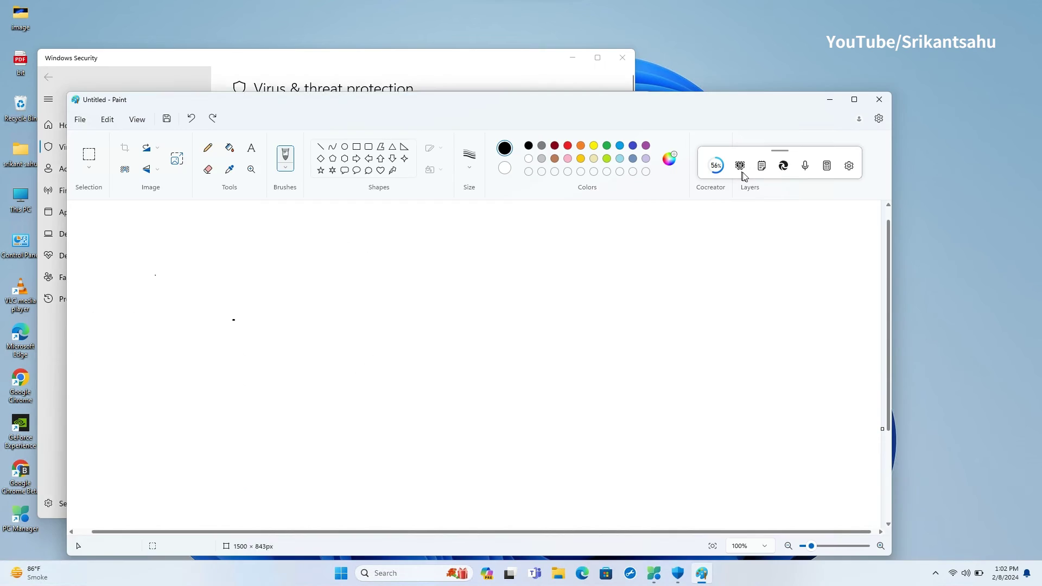
- Snip a screenshot of the Paint window, then launch Notepad from the toolbar and close its Recent tab
{"action": "left_click", "coordinate": [740, 165]}
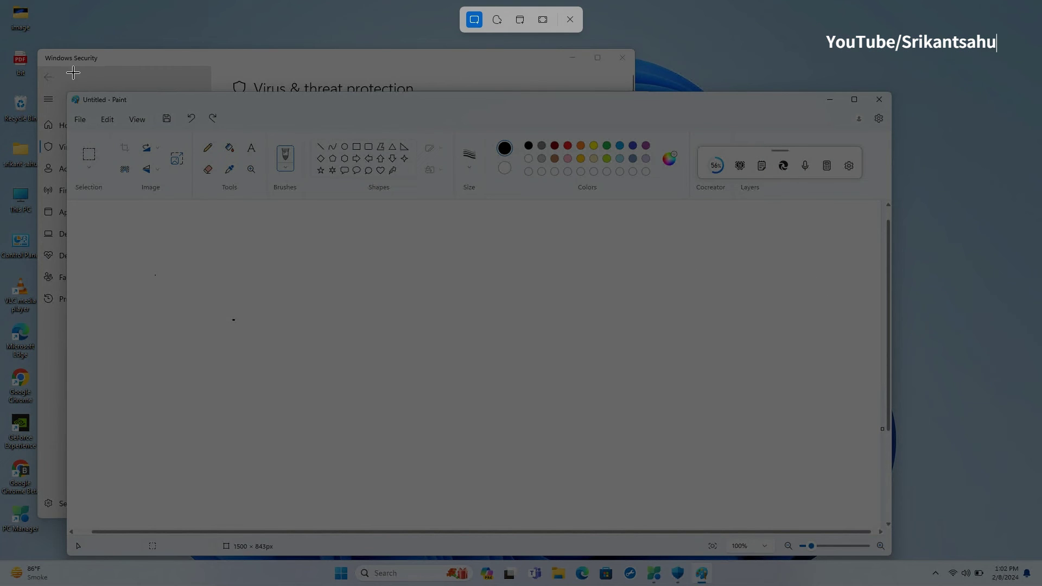
{"action": "mouse_move", "coordinate": [103, 56]}
{"action": "left_mouse_down"}
{"action": "mouse_move", "coordinate": [485, 304]}
{"action": "mouse_move", "coordinate": [916, 493]}
{"action": "mouse_move", "coordinate": [891, 520]}
{"action": "left_mouse_up"}
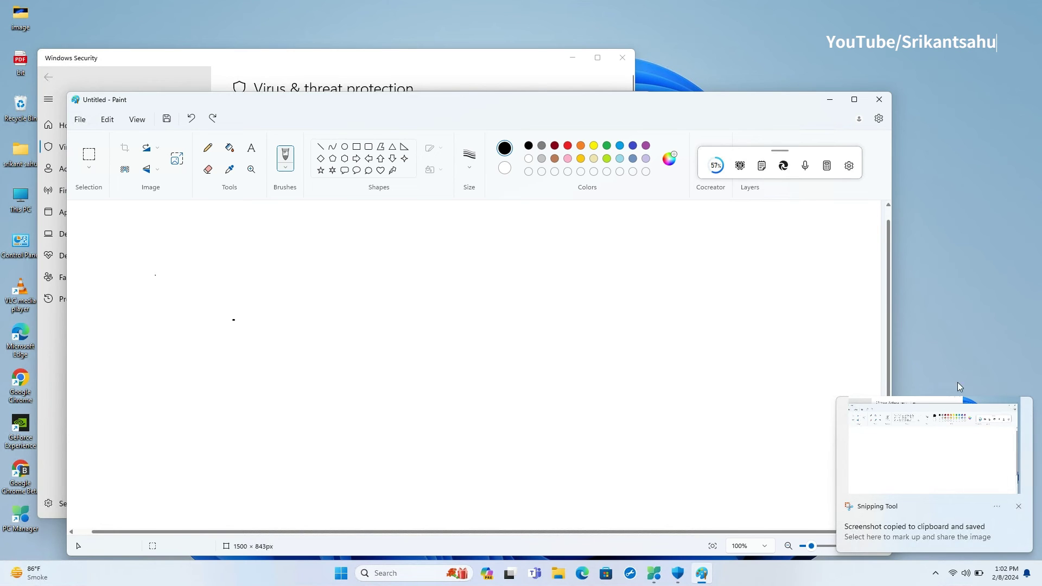
{"action": "left_click", "coordinate": [763, 166]}
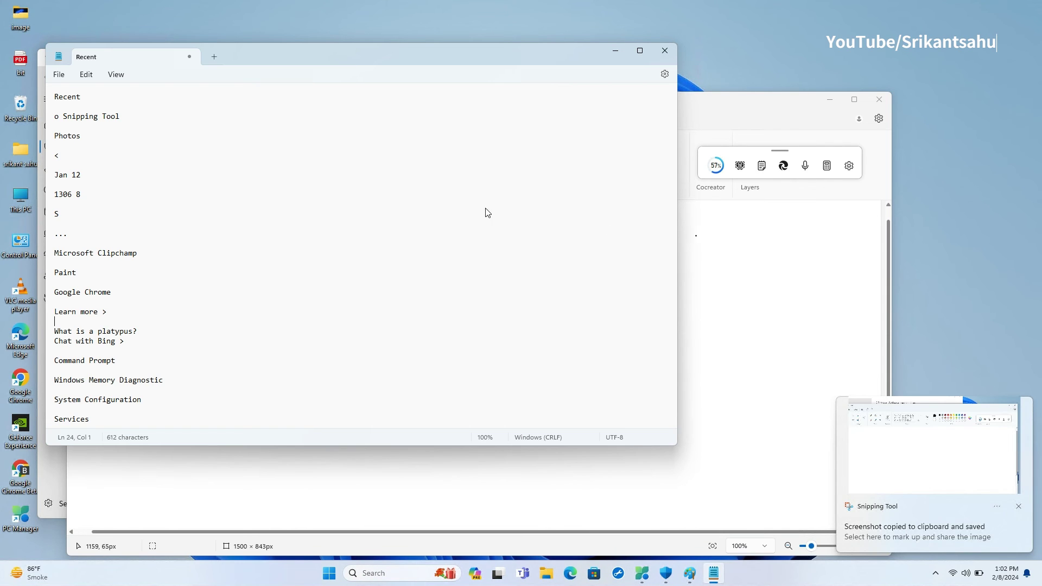
{"action": "left_click", "coordinate": [214, 56]}
{"action": "left_click", "coordinate": [136, 56]}
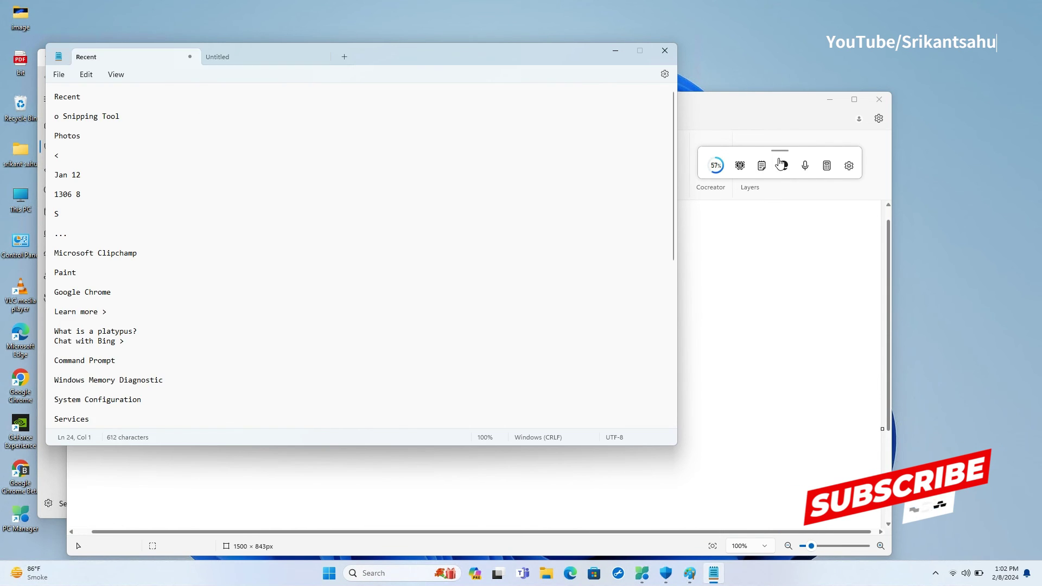
{"action": "key", "text": "ctrl+w"}
{"action": "left_click", "coordinate": [362, 271]}
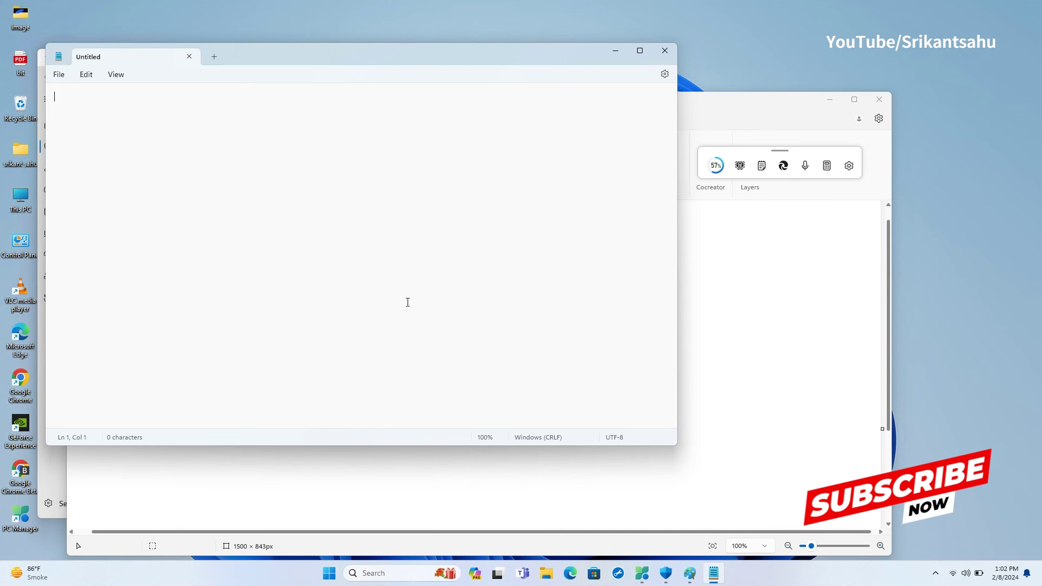
- Launch Calculator from the toolbar, then close Calculator, Notepad and Paint
{"action": "left_click", "coordinate": [831, 174]}
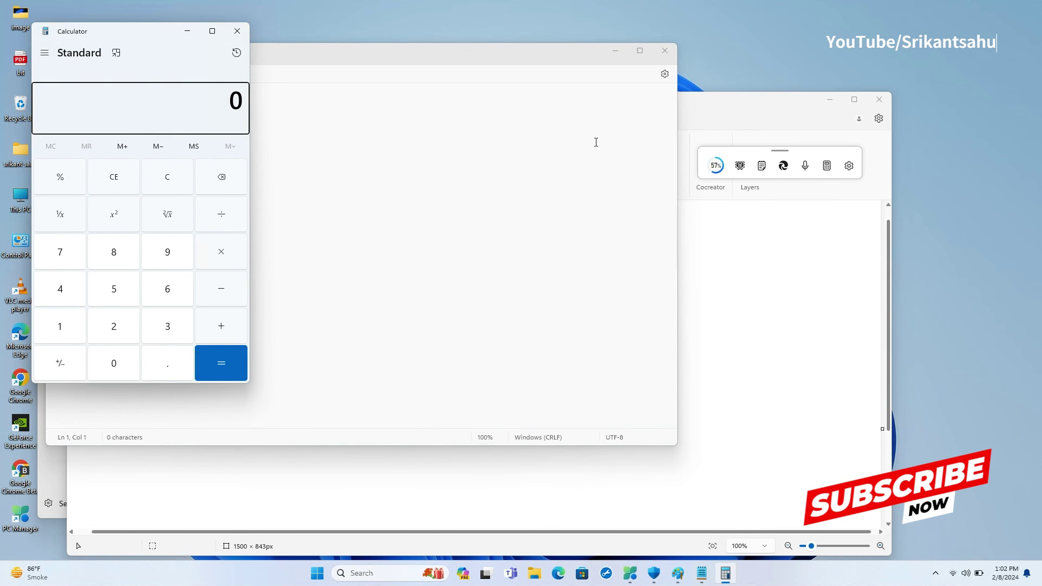
{"action": "left_click", "coordinate": [238, 31]}
{"action": "left_click", "coordinate": [665, 50]}
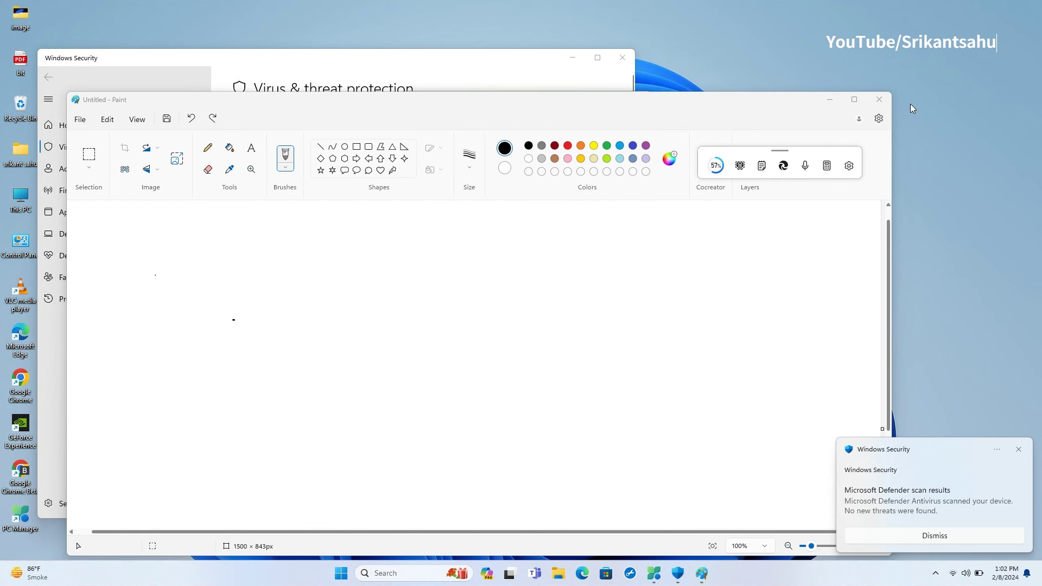
{"action": "left_click", "coordinate": [880, 99]}
- Discard the Paint drawing, close Windows Security and PC Manager, and move the toolbar to the top-left
{"action": "left_click", "coordinate": [483, 373]}
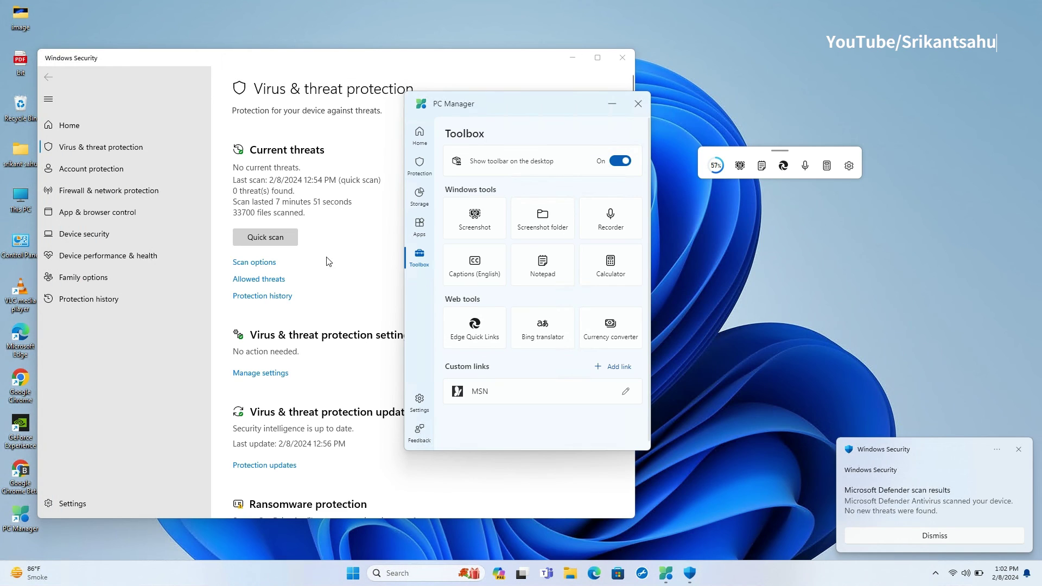
{"action": "left_click", "coordinate": [623, 57]}
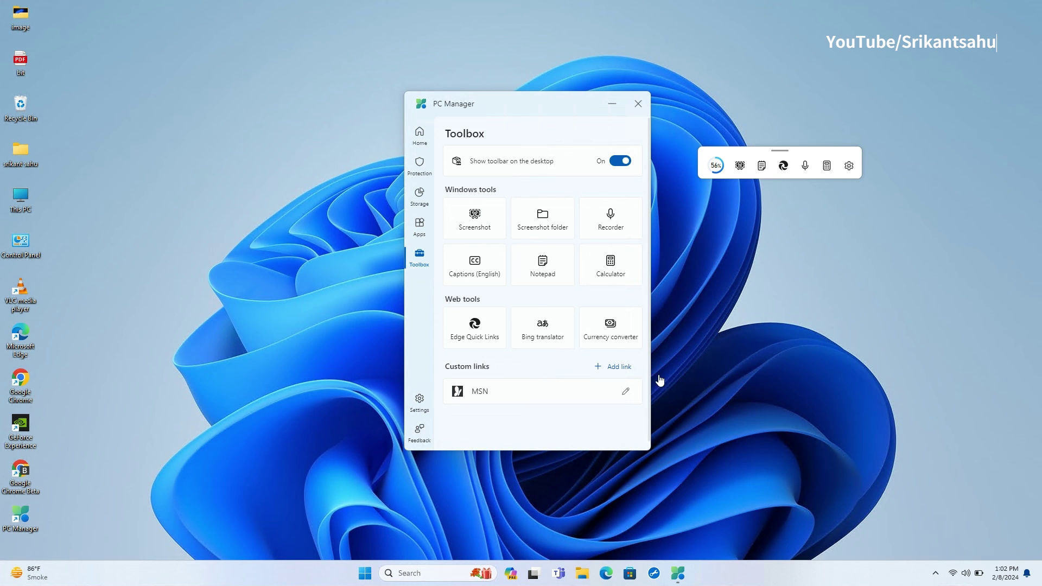
{"action": "left_click_drag", "start_coordinate": [752, 158], "coordinate": [136, 43]}
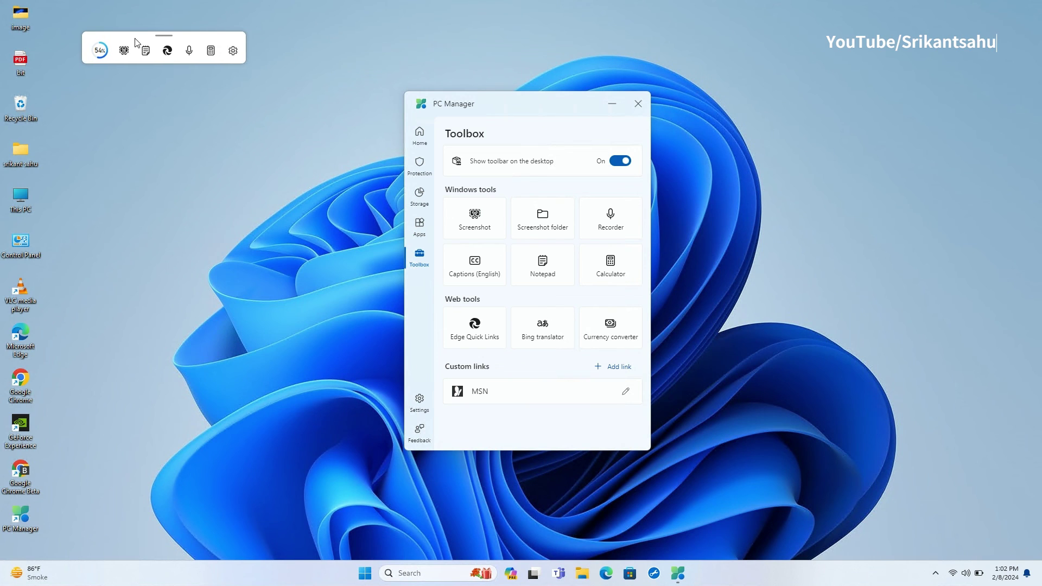
{"action": "left_click", "coordinate": [638, 104]}
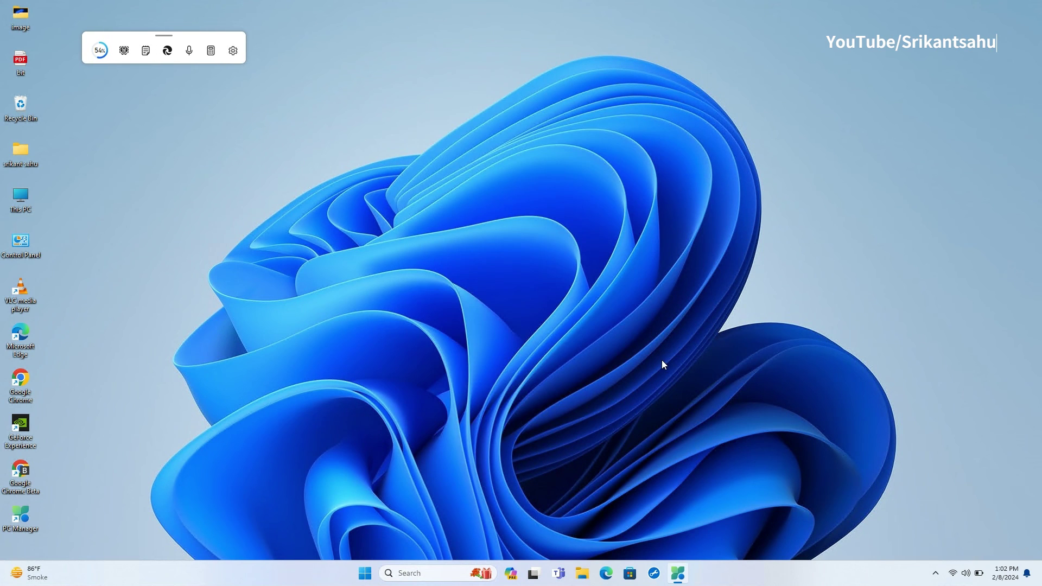
{"action": "left_click", "coordinate": [935, 575]}
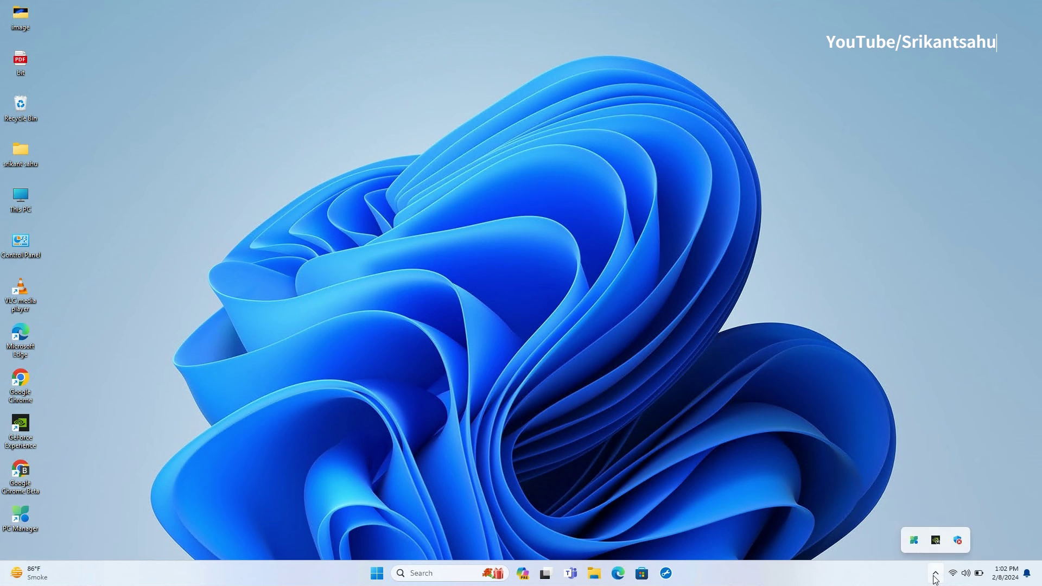
- Reopen PC Manager from the tray and switch Smart boost on in its Settings page
{"action": "left_click", "coordinate": [914, 541]}
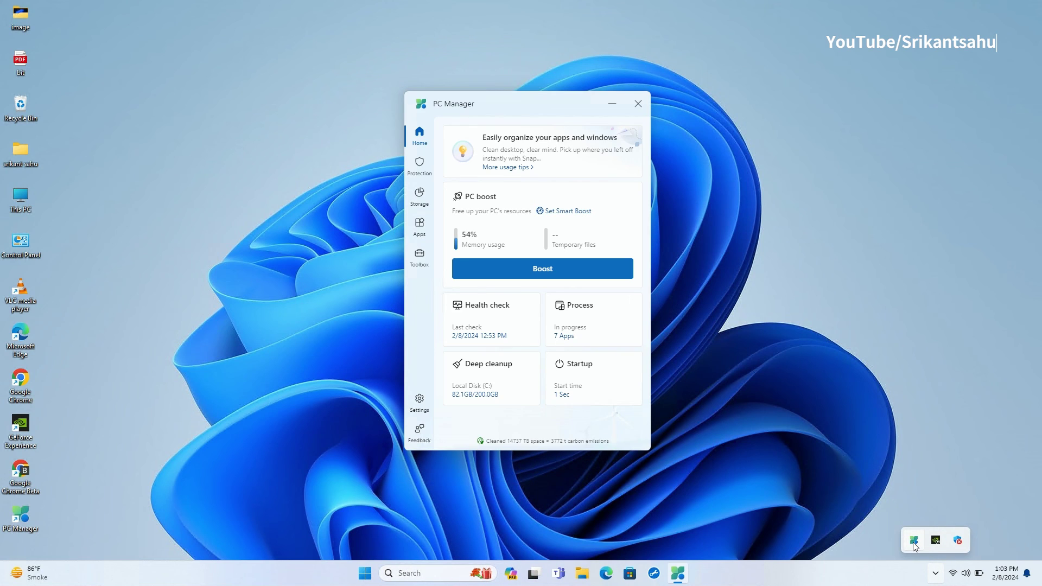
{"action": "left_click", "coordinate": [420, 403]}
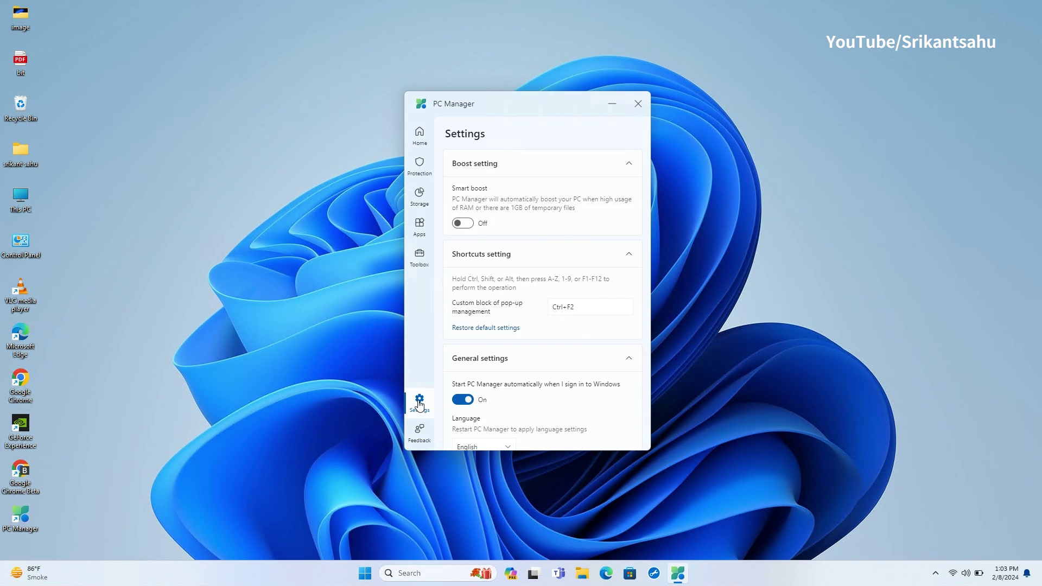
{"action": "left_click", "coordinate": [466, 225]}
{"action": "scroll", "coordinate": [501, 326], "scroll_direction": "down", "scroll_amount": 3}
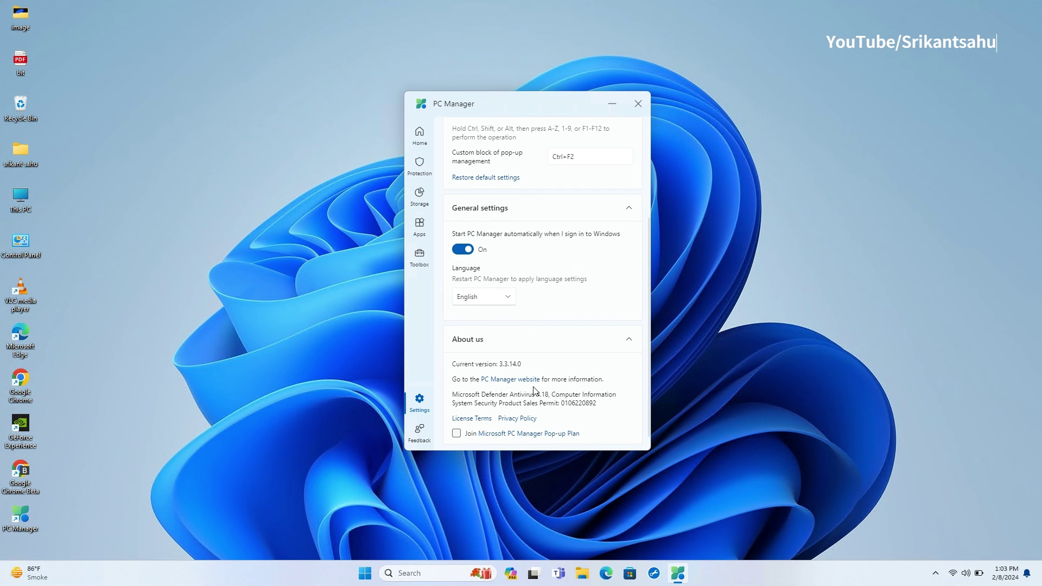
{"action": "scroll", "coordinate": [586, 365], "scroll_direction": "down", "scroll_amount": 1}
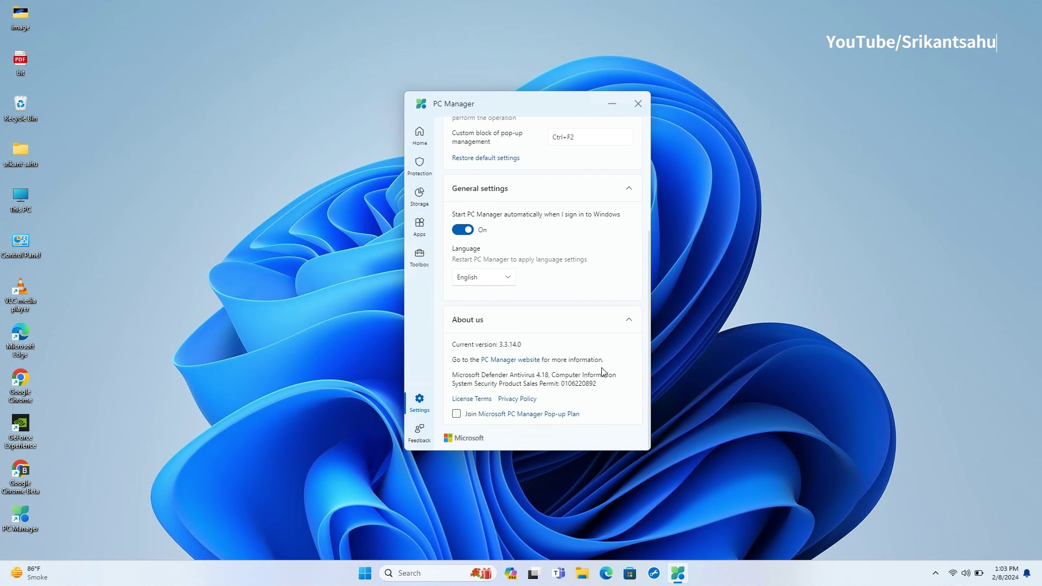
{"action": "scroll", "coordinate": [597, 374], "scroll_direction": "up", "scroll_amount": 3}
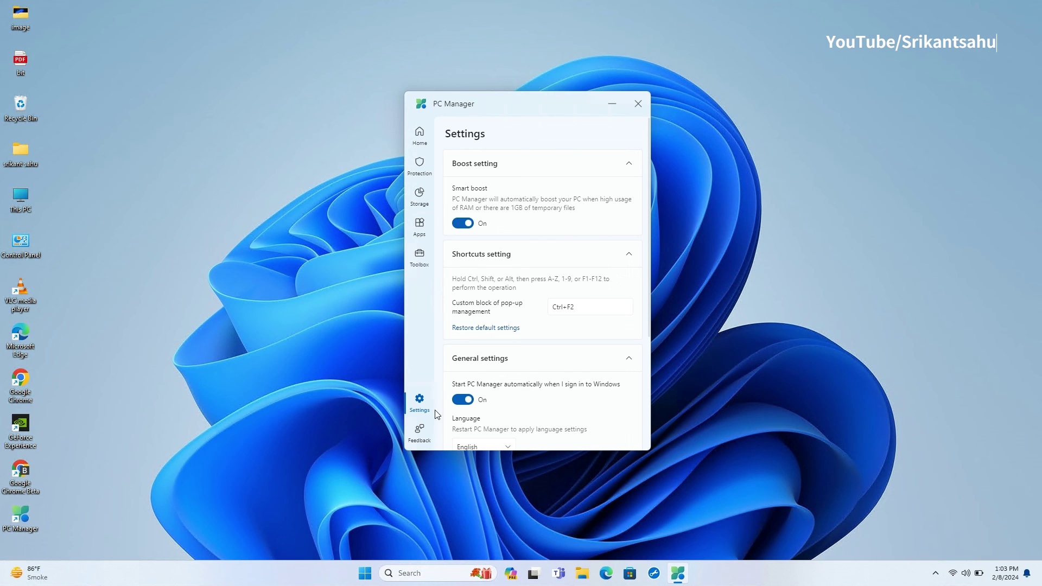
- Fill in feedback as Performance problems / High RAM usage with a short description, then return Home
{"action": "left_click", "coordinate": [420, 434]}
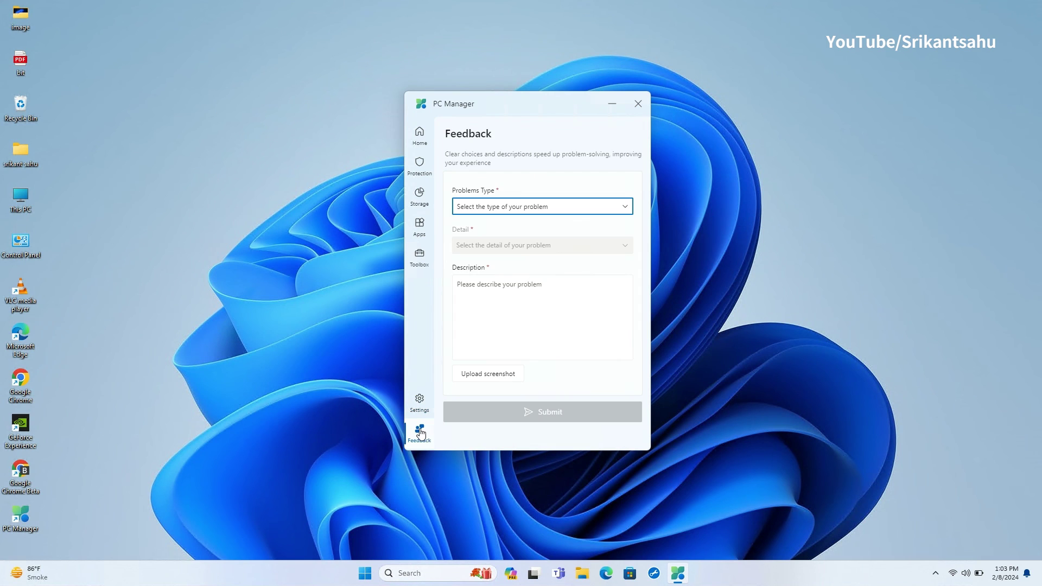
{"action": "left_click", "coordinate": [630, 212]}
{"action": "left_click", "coordinate": [510, 247]}
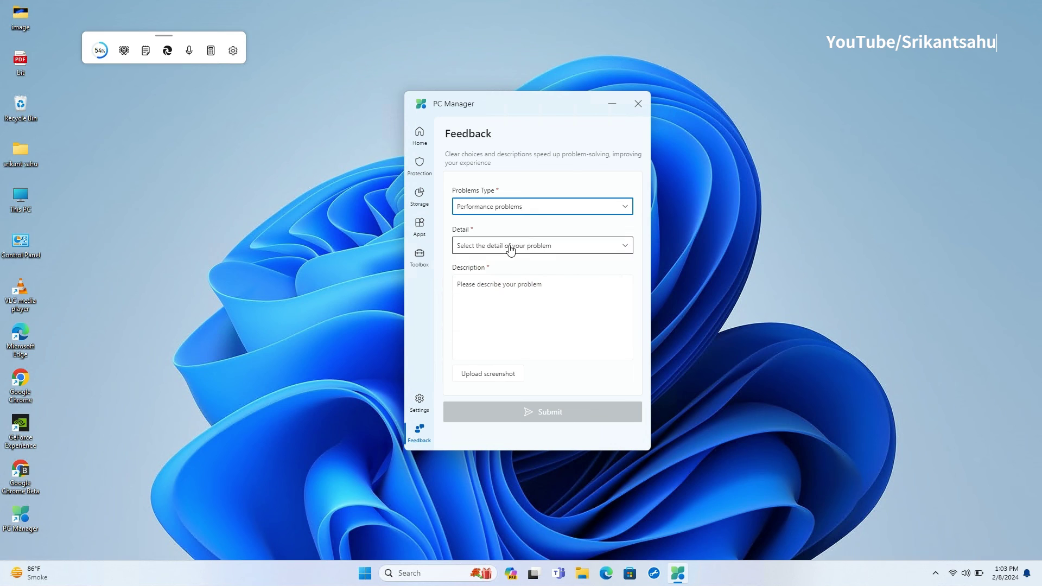
{"action": "left_click", "coordinate": [602, 247]}
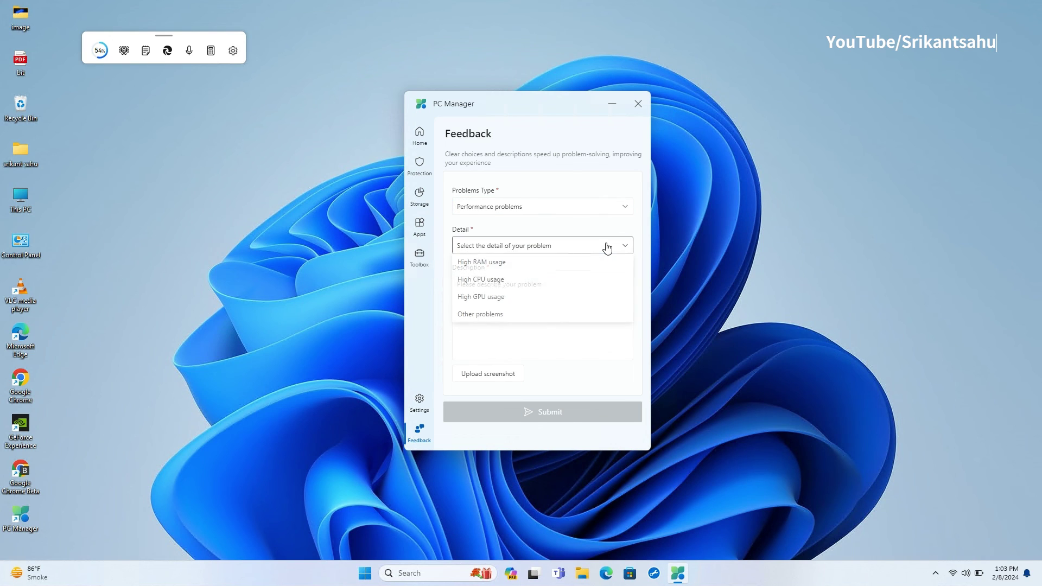
{"action": "left_click", "coordinate": [489, 264]}
{"action": "left_click", "coordinate": [496, 297]}
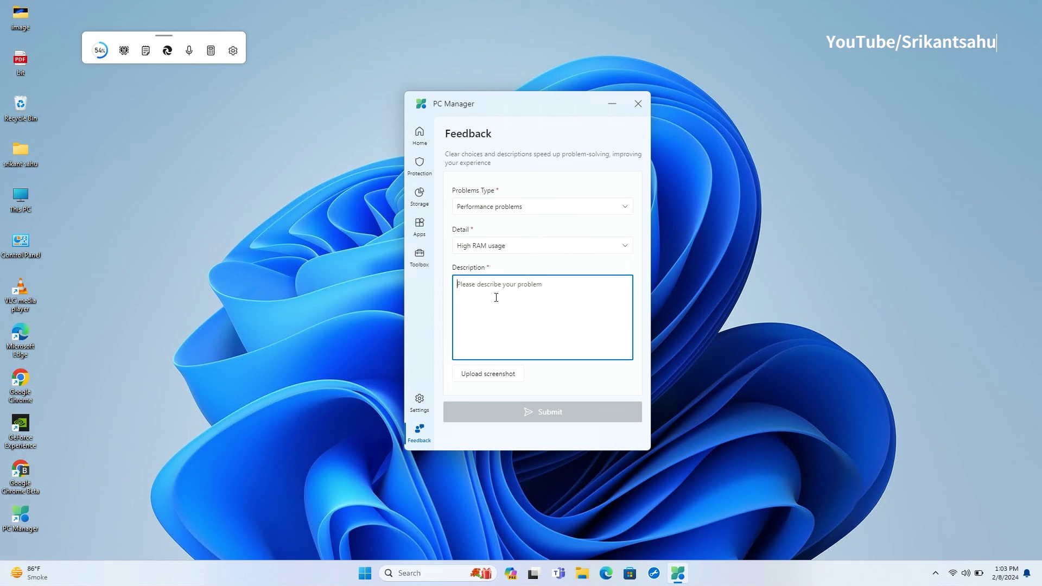
{"action": "type", "text": "de"}
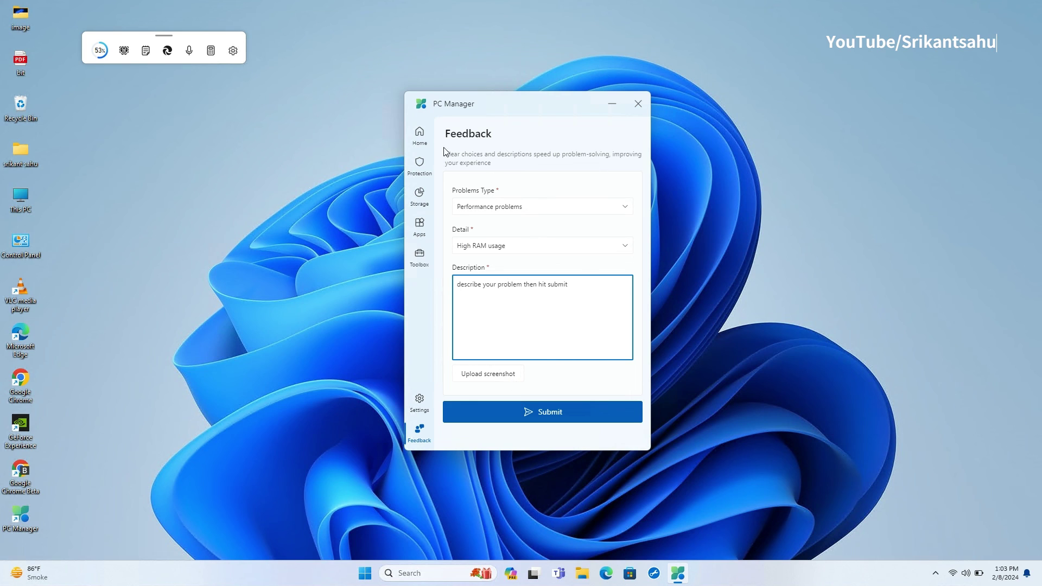
{"action": "left_click", "coordinate": [419, 136]}
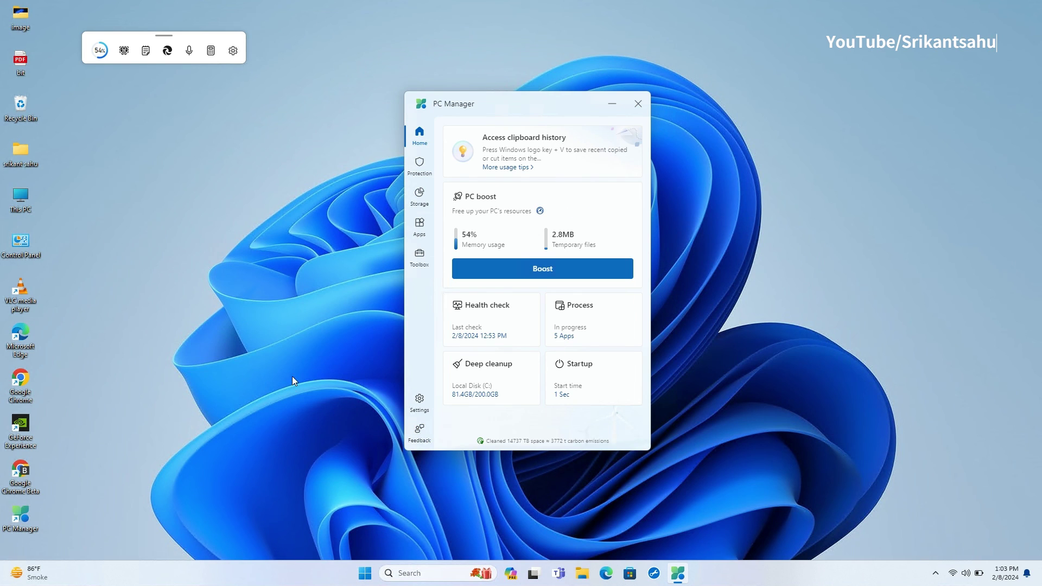